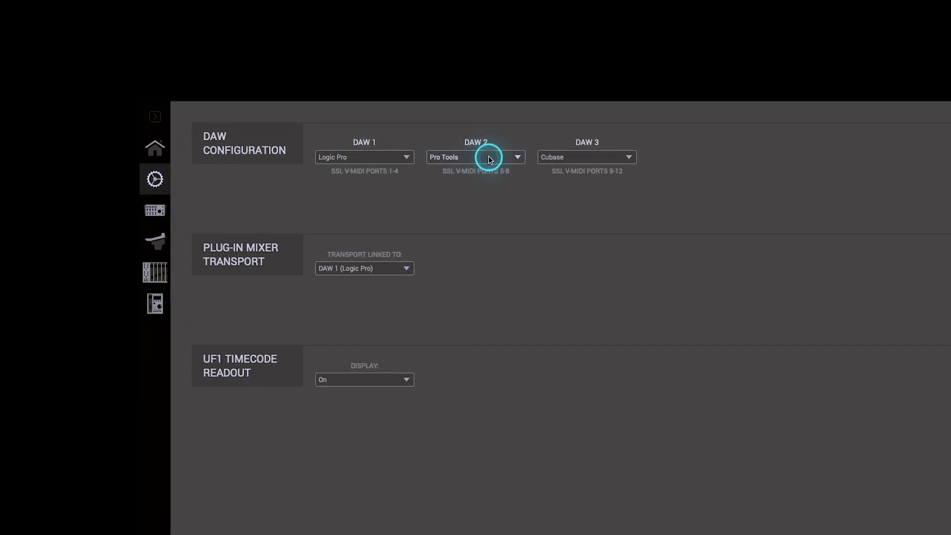
Step: Check the DAW 2 dropdown choices and keep DAW 2 set to Pro Tools
left_click(489, 158)
left_click(487, 156)
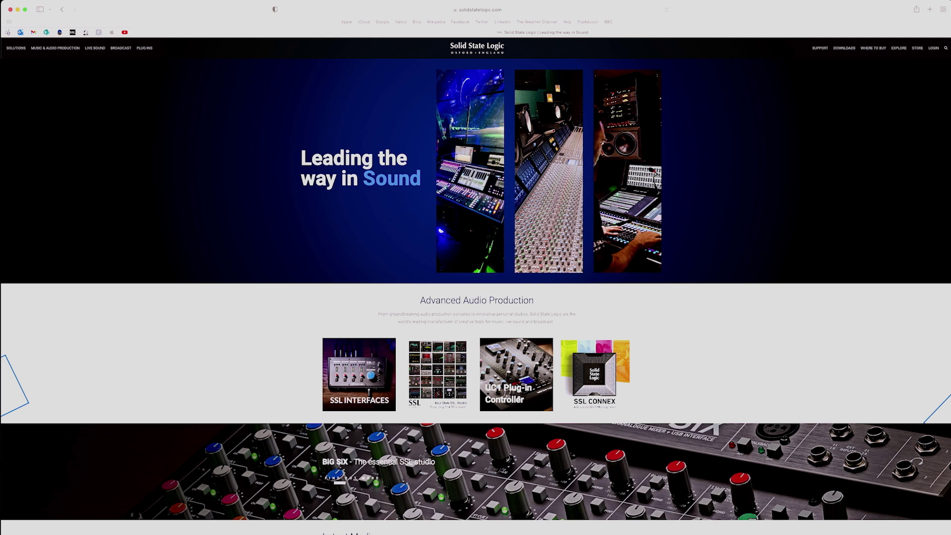
Step: Log in with the saved autofill credentials, then go to Account > Register products
left_click(932, 50)
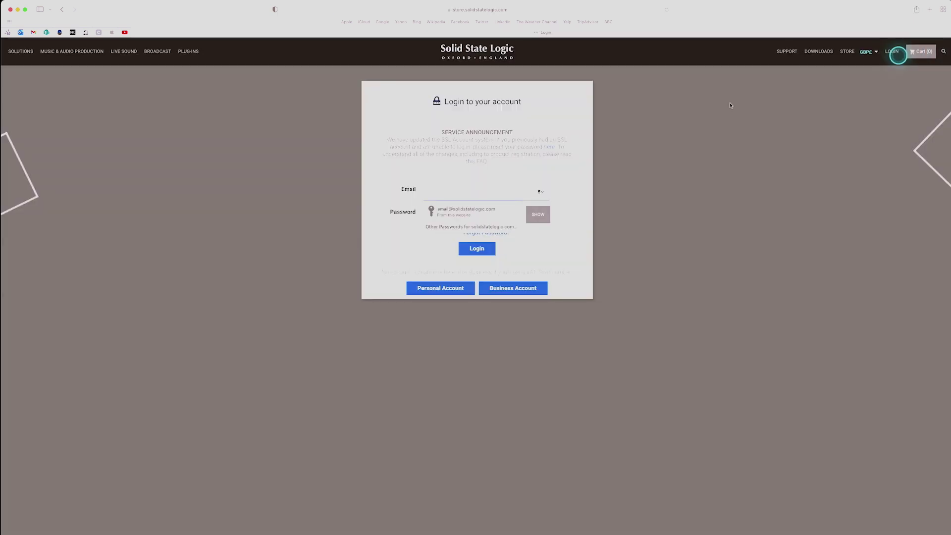
left_click(474, 211)
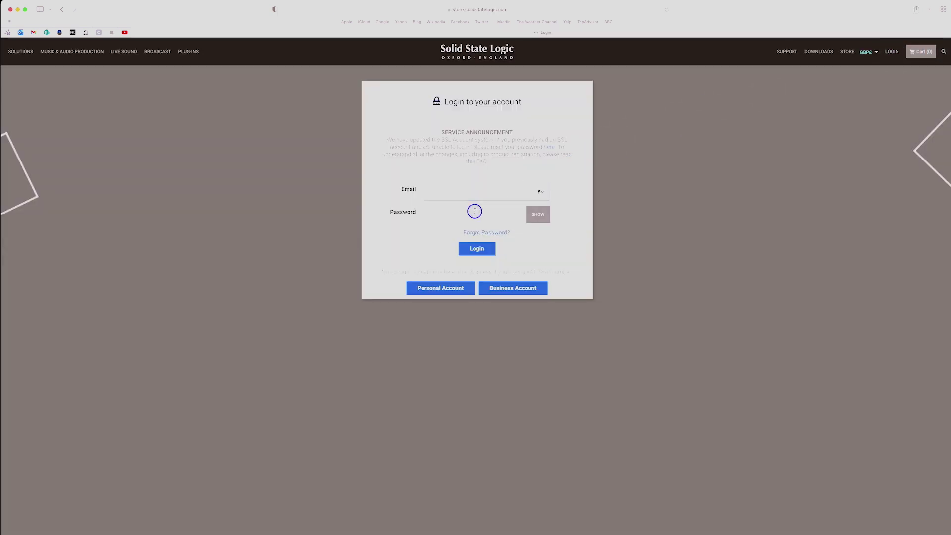
left_click(478, 247)
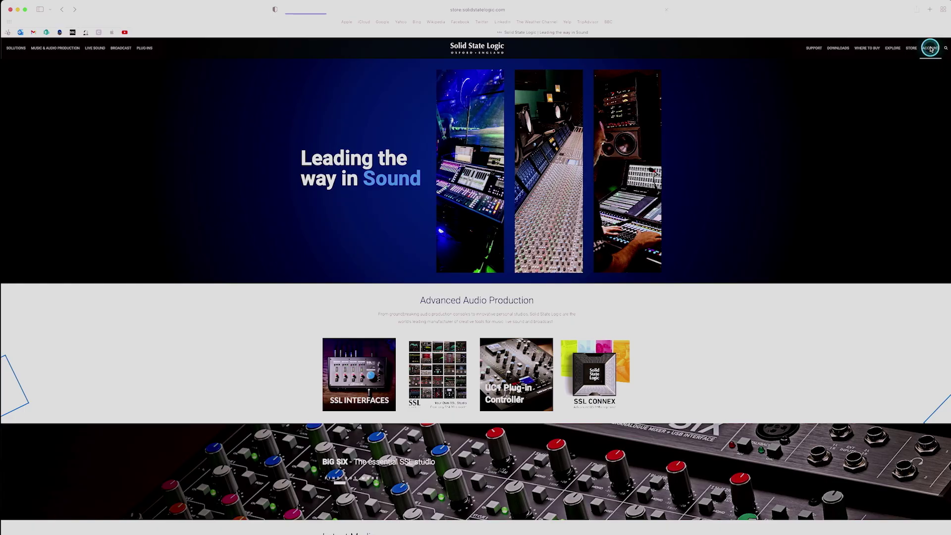
left_click(930, 49)
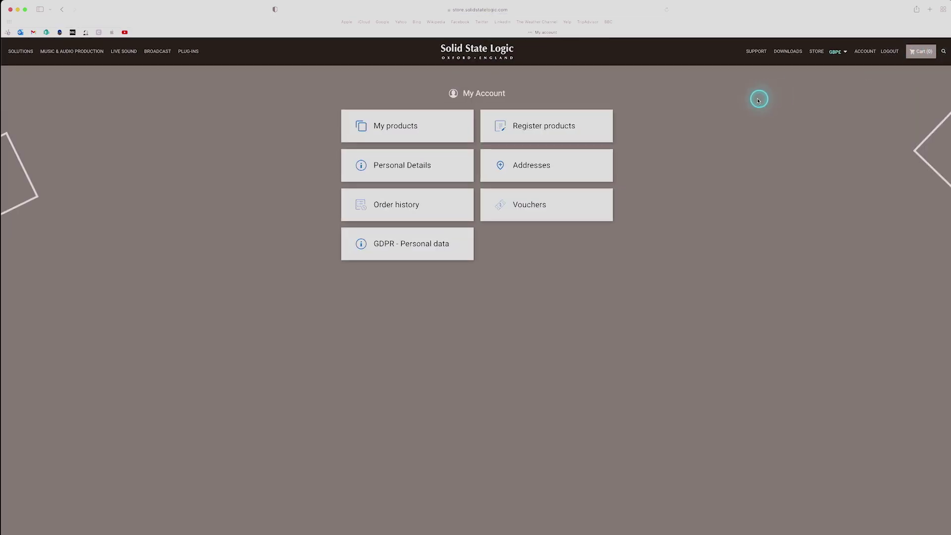
left_click(592, 120)
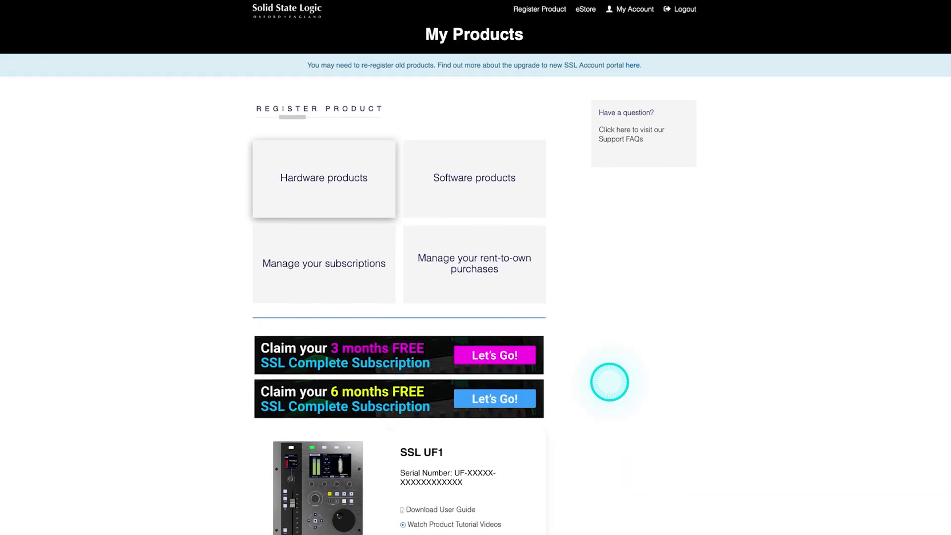
Step: Scroll down the My Products page to the SSL UF1 entry
scroll(609, 385, "down", 3)
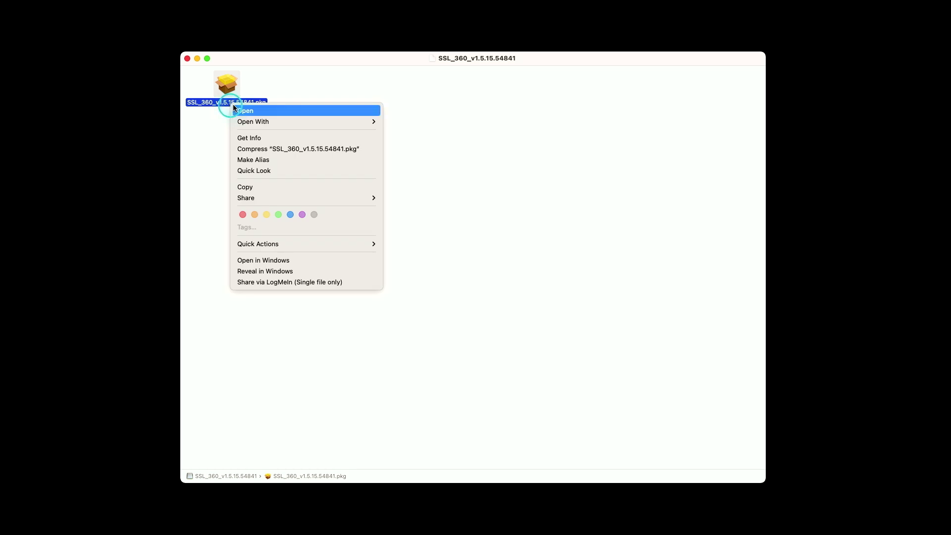
Step: Run the SSL 360 installer, authorise it with the admin password, and close it when finished
left_click(251, 109)
left_click(623, 318)
left_click(626, 319)
type("••••••••••")
key("Return")
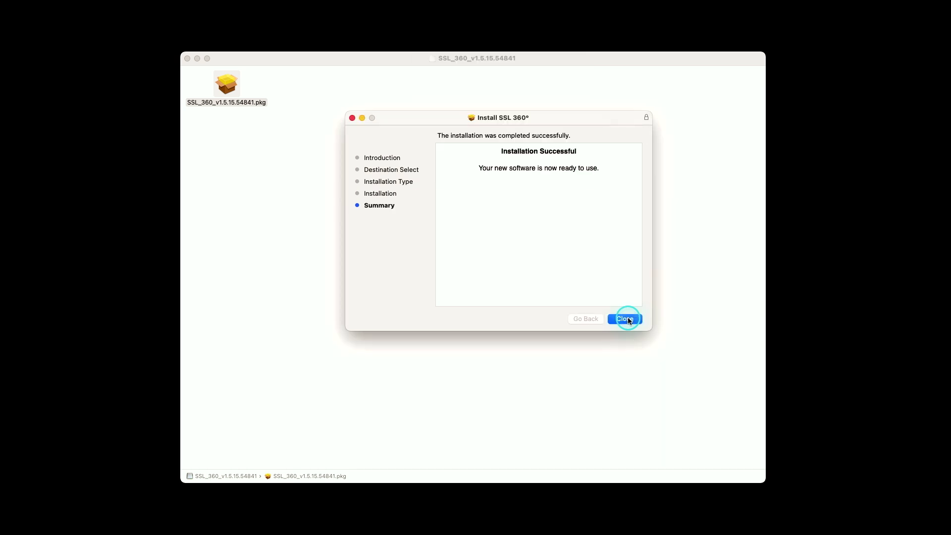
left_click(628, 319)
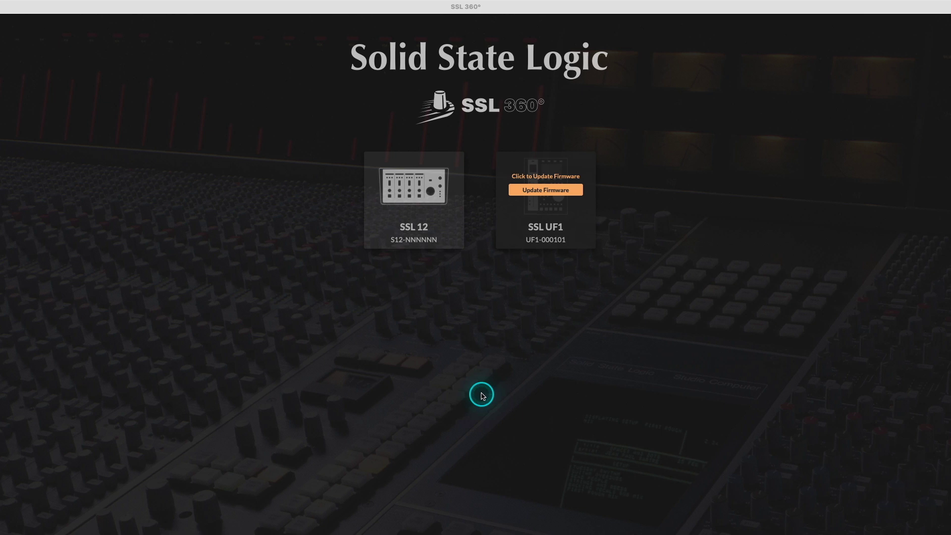
Step: Start the firmware update from the SSL UF1 tile on the home screen
left_click(540, 194)
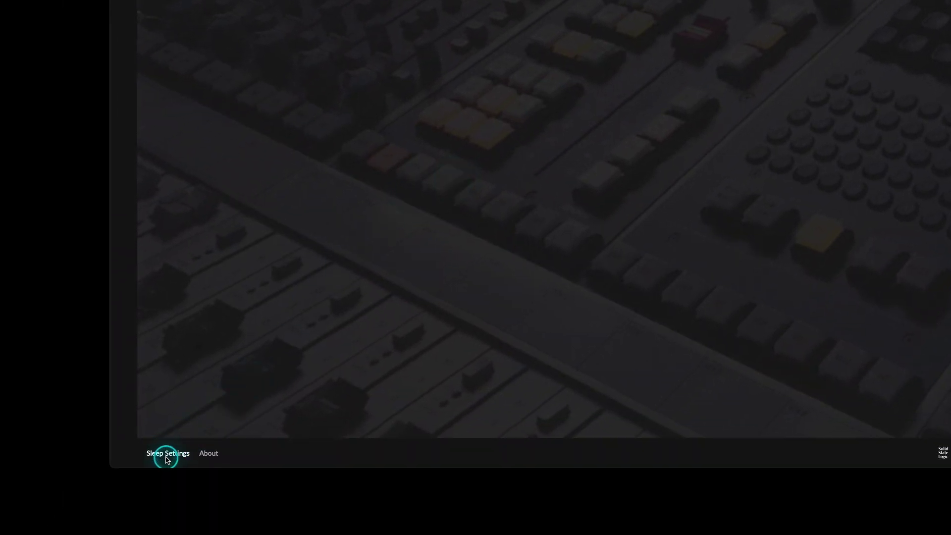
Step: In Sleep Settings, set the delay to 20 minutes and uncheck Enable Hardware Sleep Mode
left_click(165, 452)
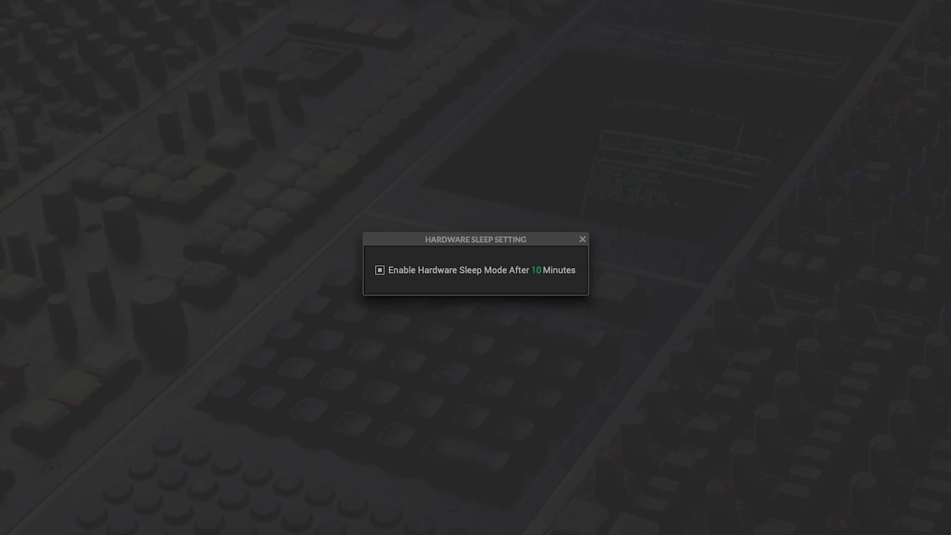
left_click(537, 271)
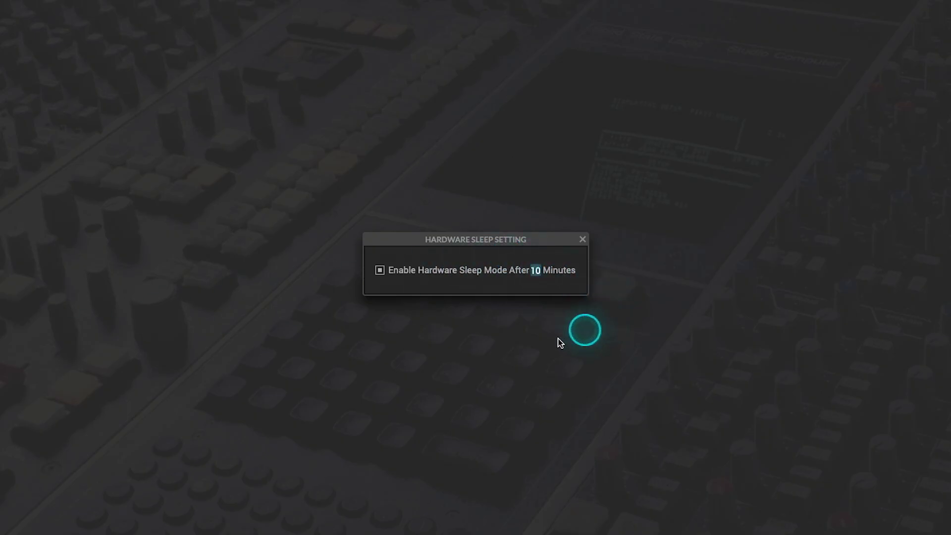
type("20")
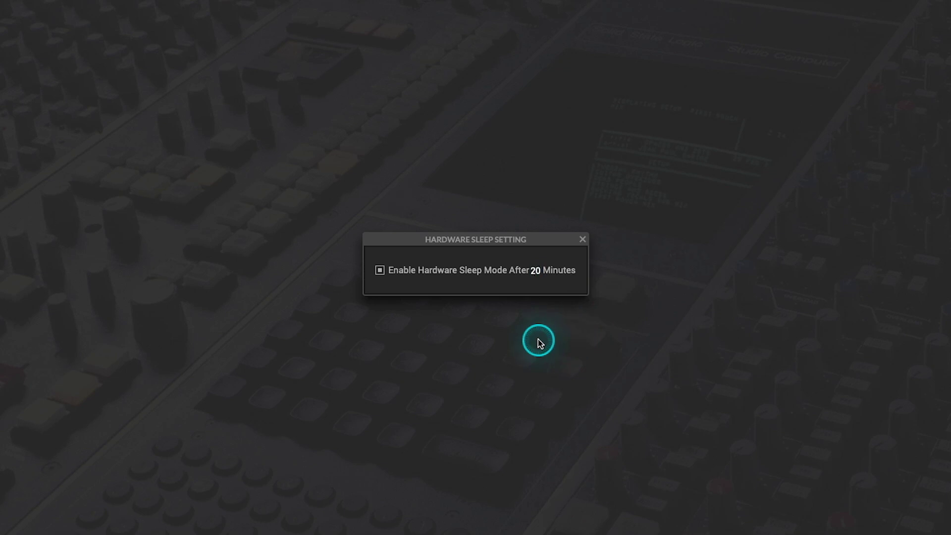
key("Return")
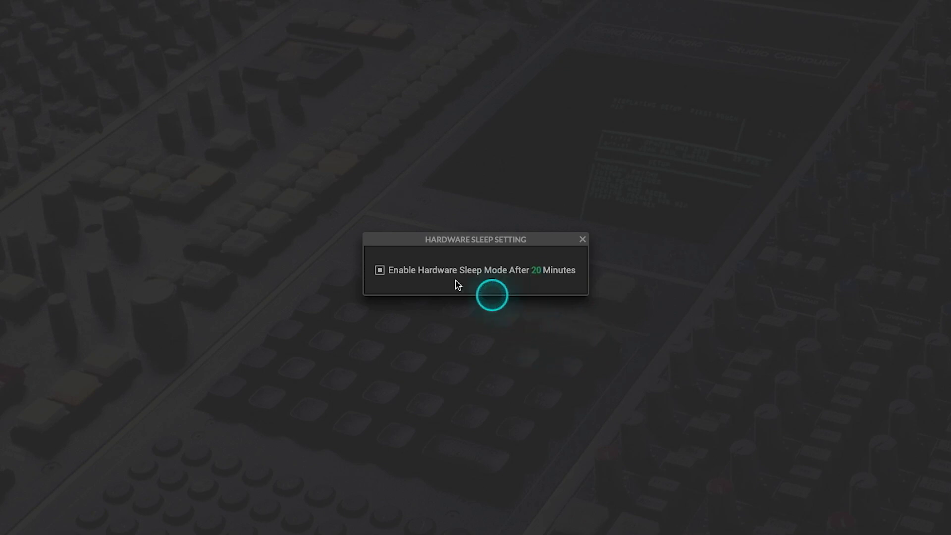
left_click(382, 271)
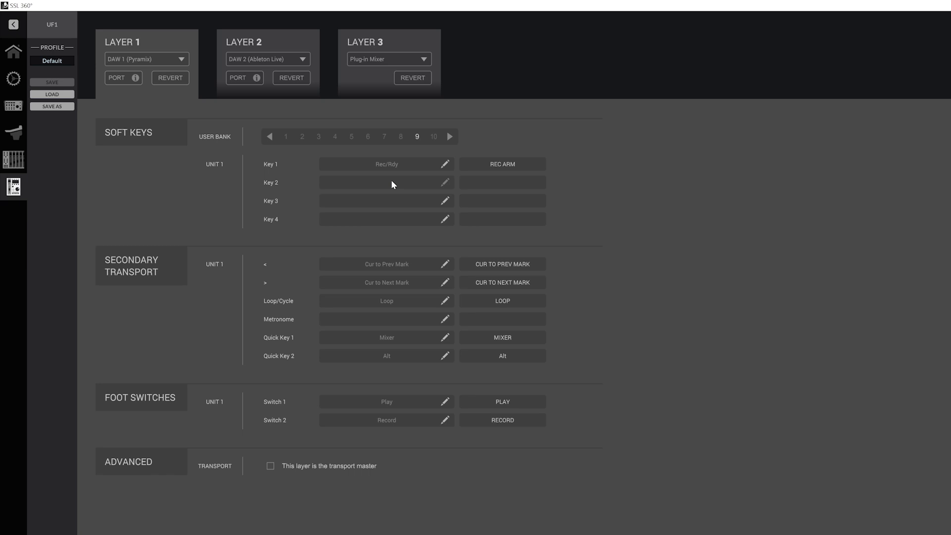
Step: In the Key 2 editor, choose Keyboard macro, capture ctrl + Q, and set the short label to 'Glue'
left_click(391, 181)
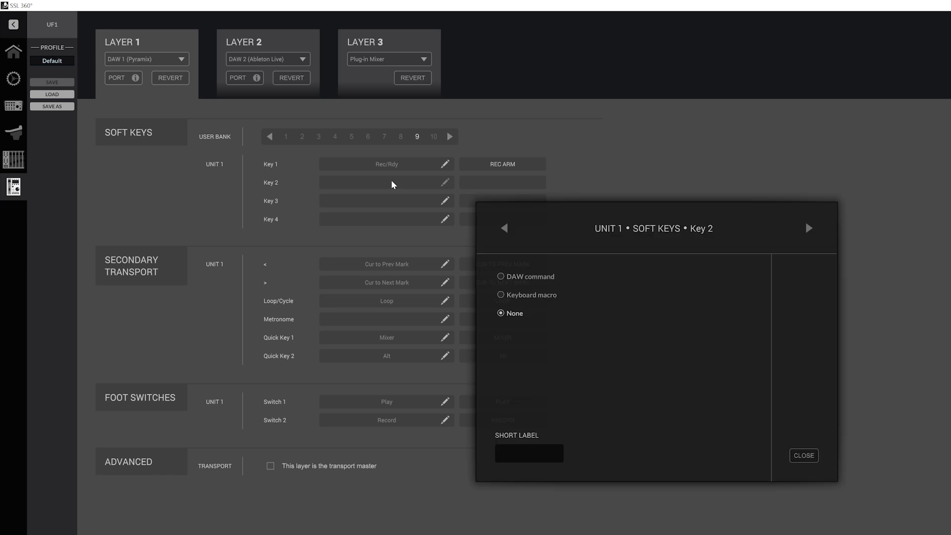
left_click(523, 295)
key("ctrl+q")
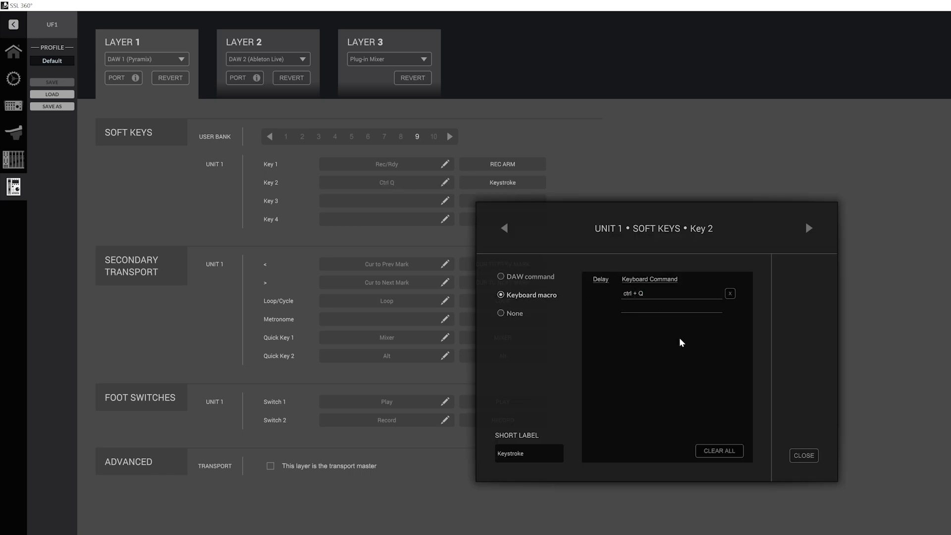
left_click(525, 457)
type("Glue")
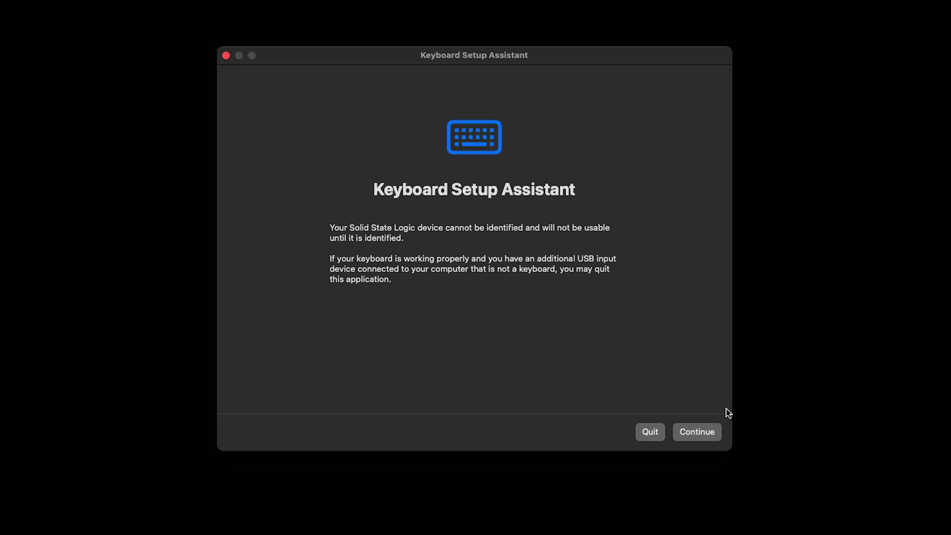
Step: Continue past the assistant's intro and identify the SSL device by pressing Z
left_click(709, 435)
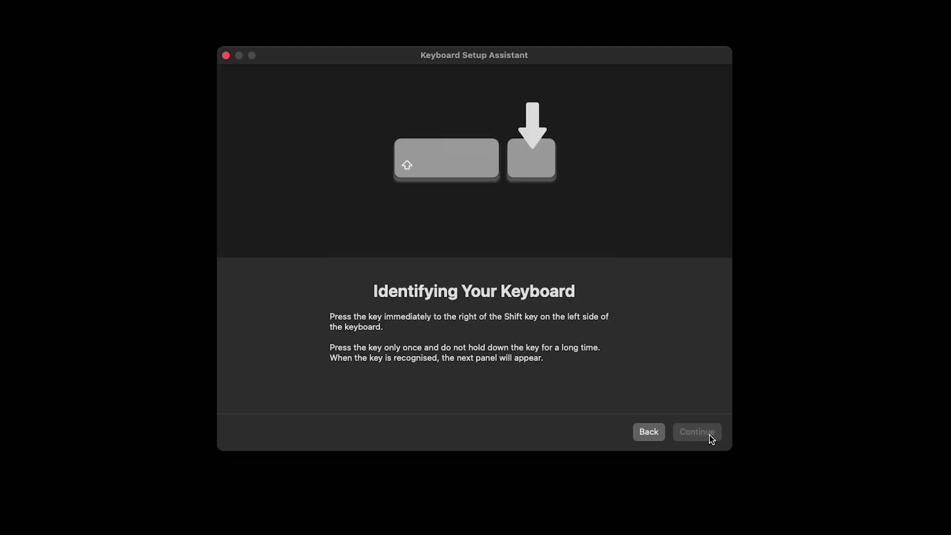
key("z")
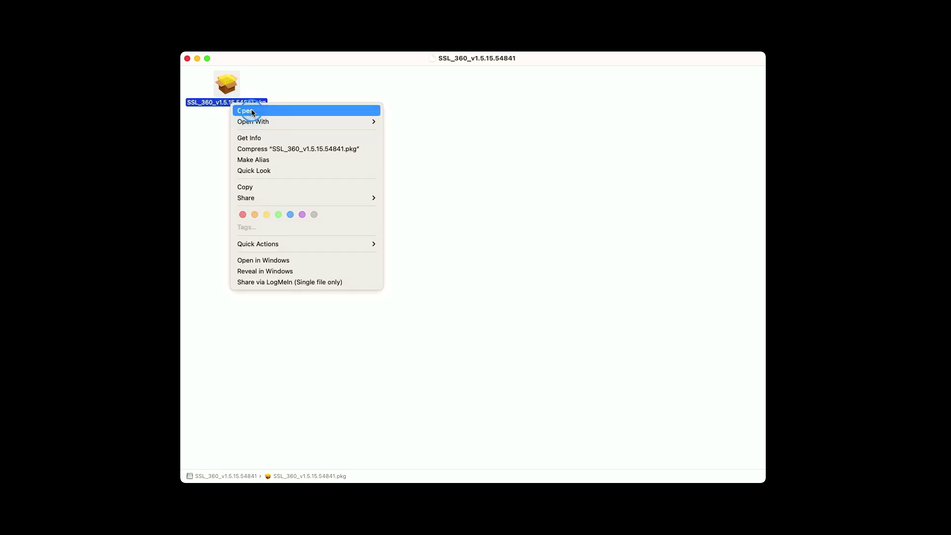
Step: Open the SSL_360 package, proceed to the standard install, and authorise it with the account password
left_click(252, 109)
left_click(622, 318)
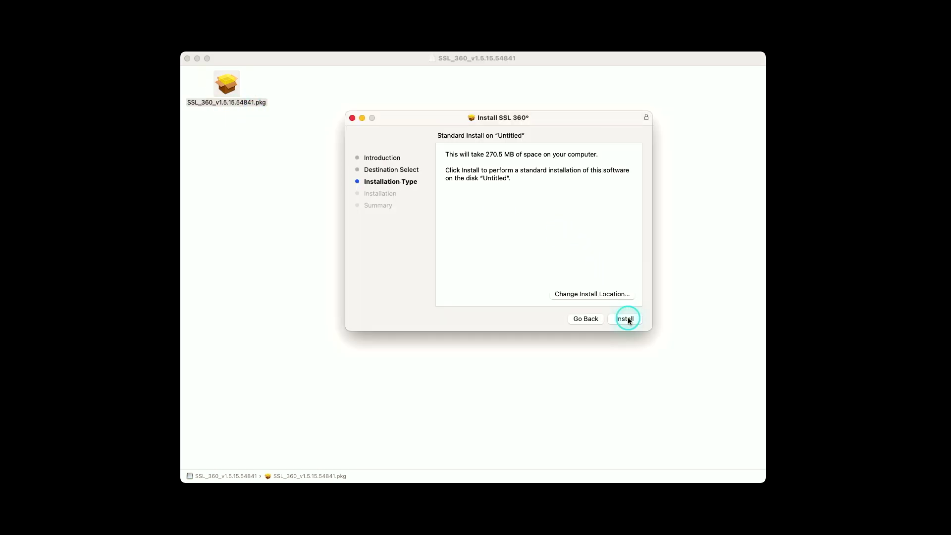
left_click(626, 319)
type("••••••••••")
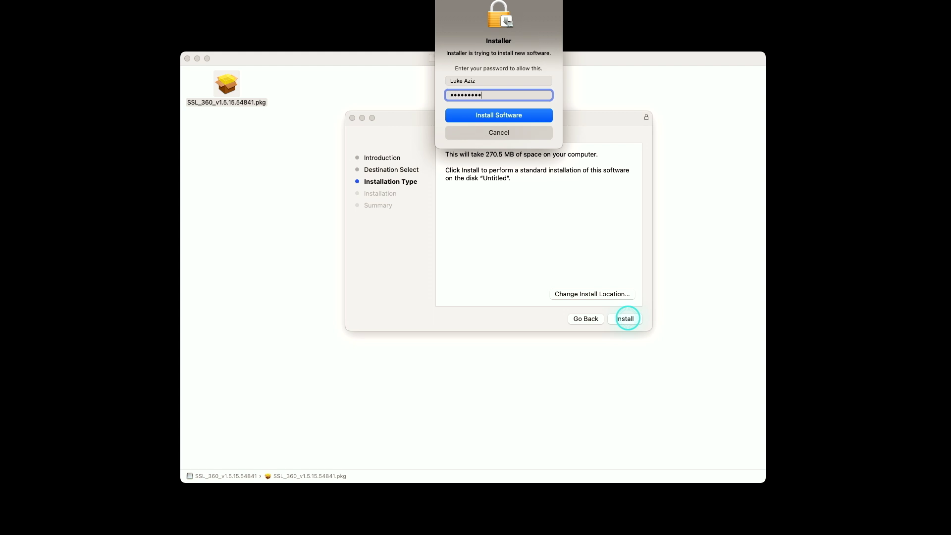
key("Return")
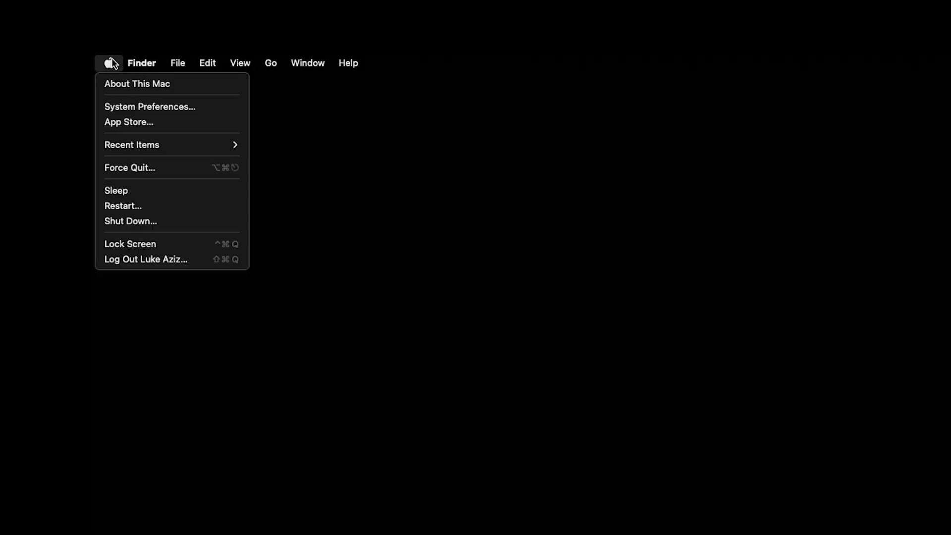
Step: Rerun Change Keyboard Type from the Keyboard preferences and choose ISO for the SSL device
left_click(122, 102)
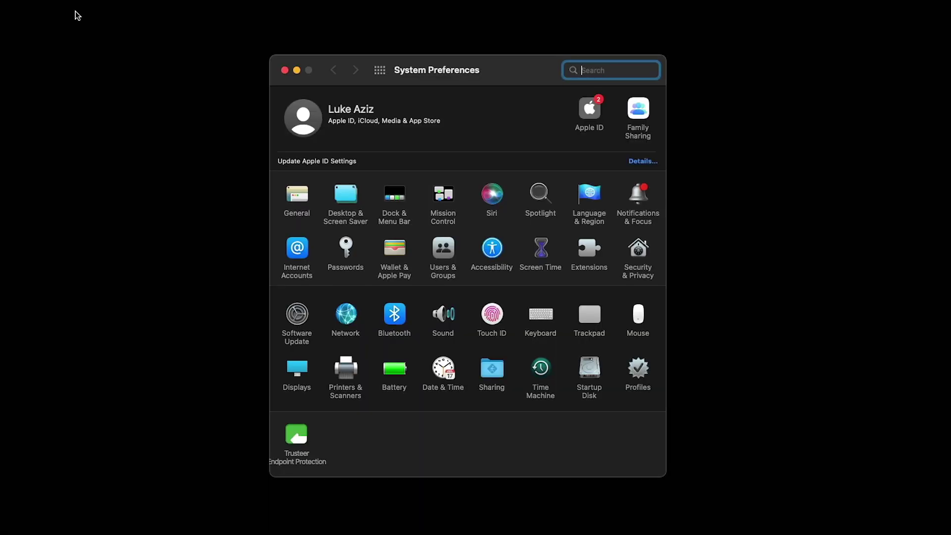
left_click(545, 315)
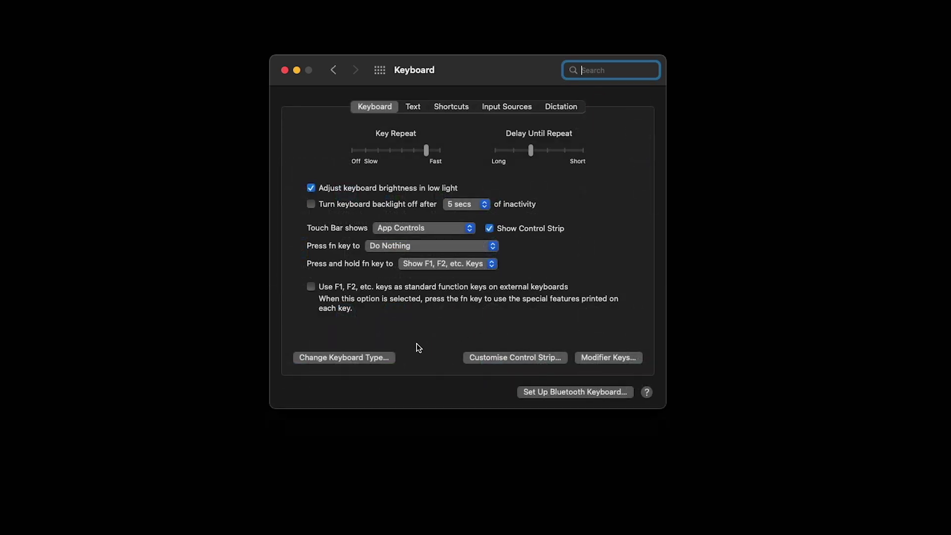
left_click(369, 358)
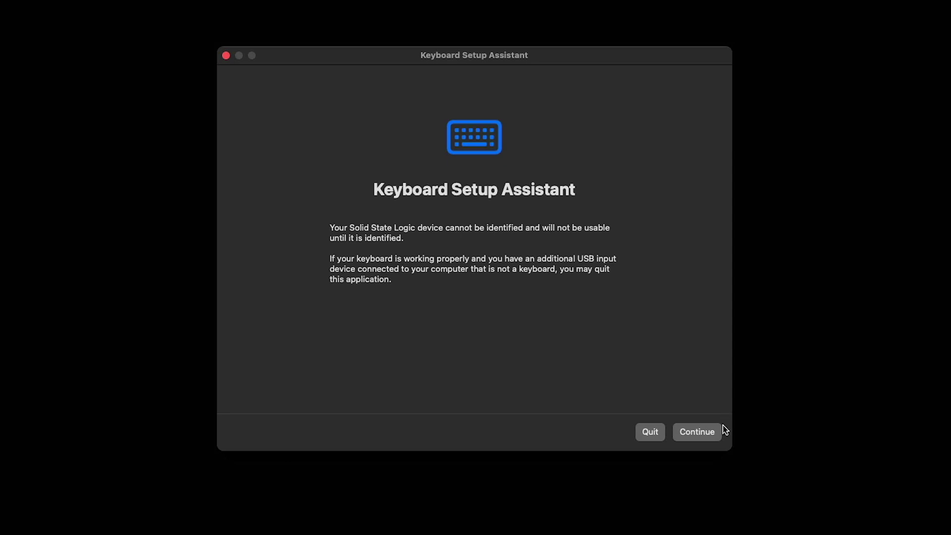
left_click(709, 435)
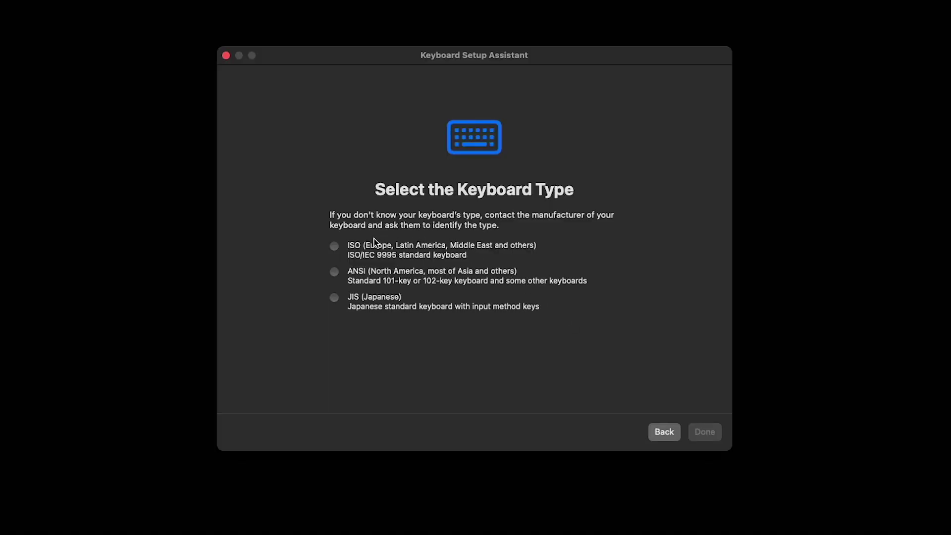
left_click(335, 246)
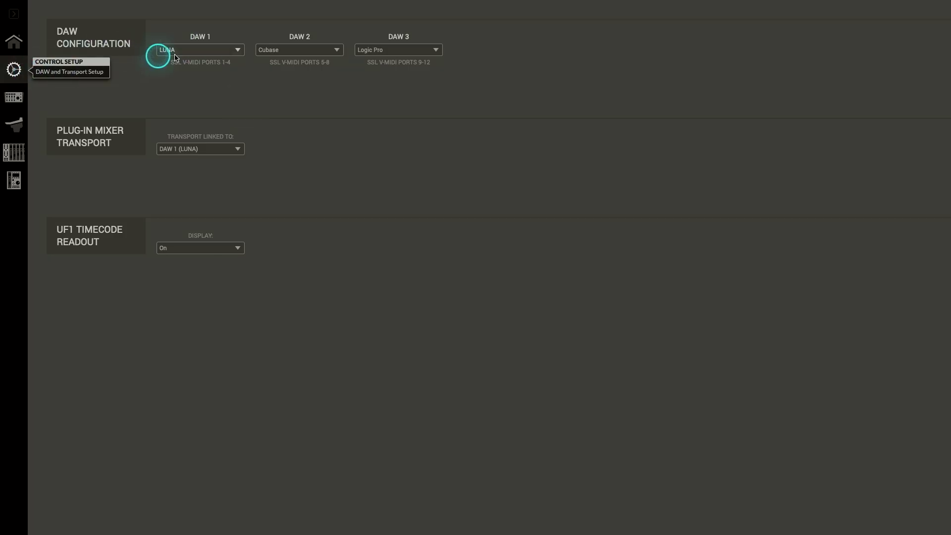
Step: Confirm LUNA as DAW 1, Cubase as DAW 2 and Logic Pro as DAW 3 in Control Setup
left_click(190, 51)
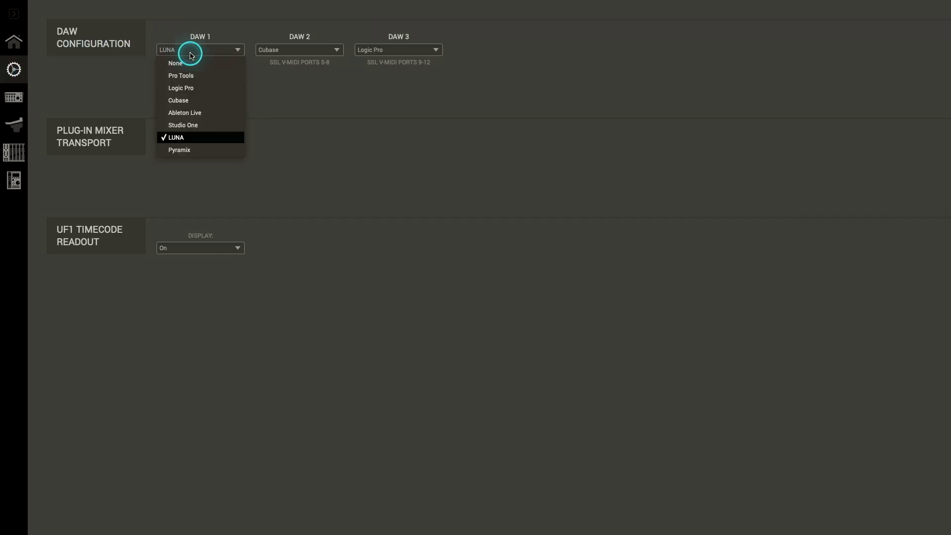
left_click(193, 138)
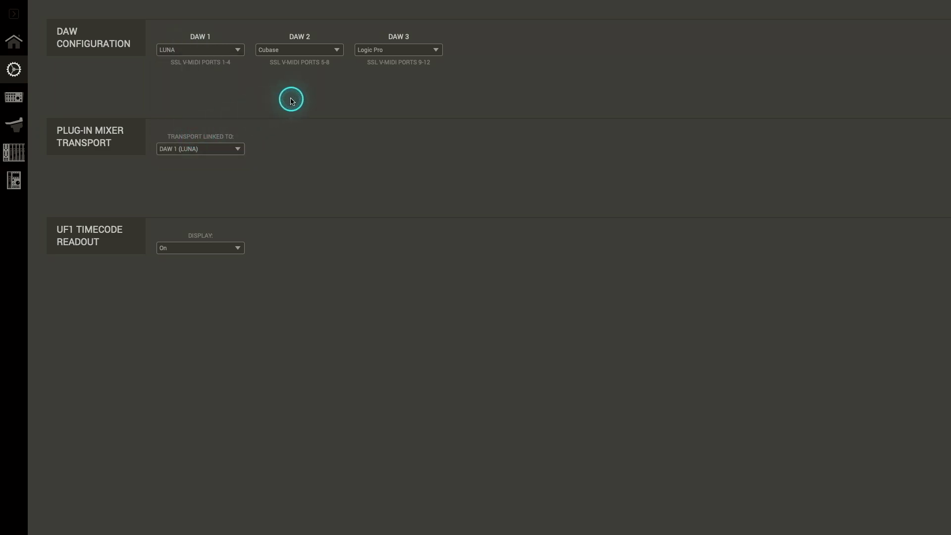
left_click(295, 51)
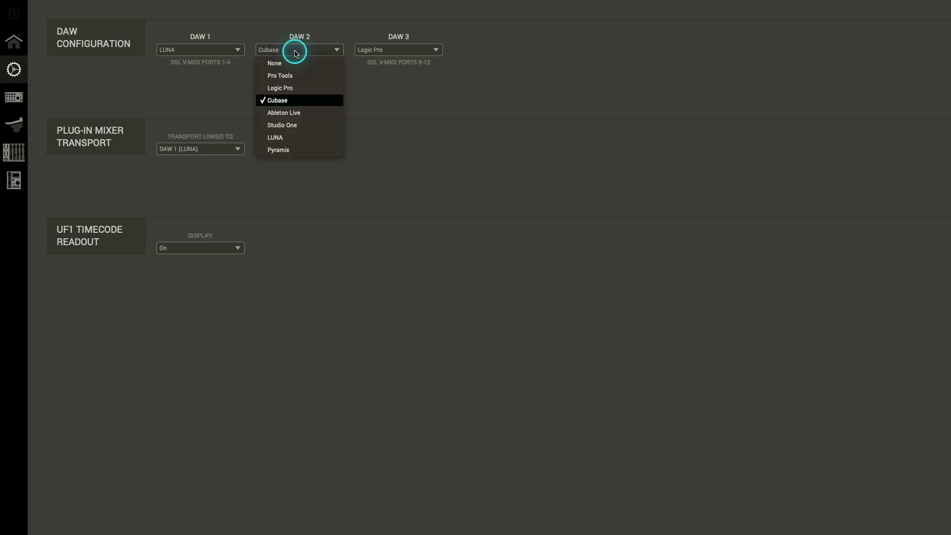
left_click(295, 51)
left_click(402, 52)
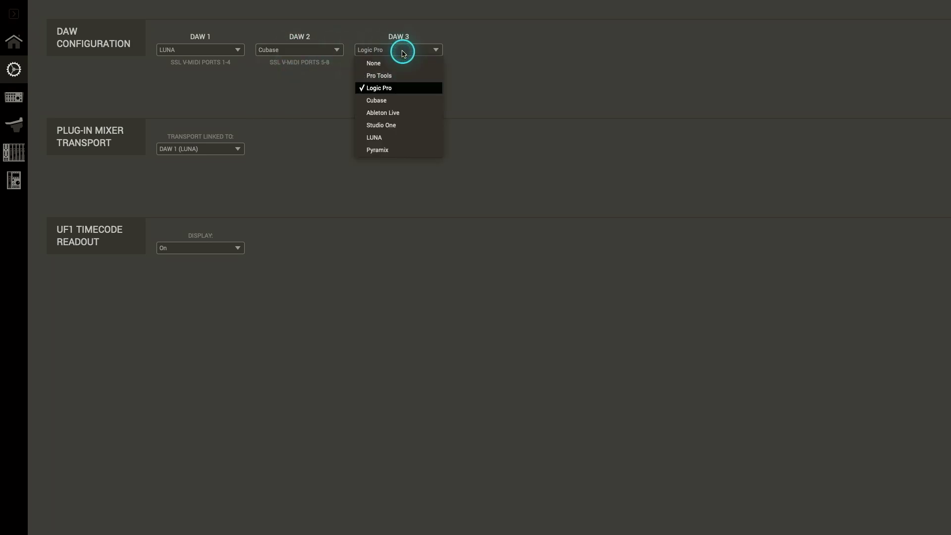
left_click(403, 52)
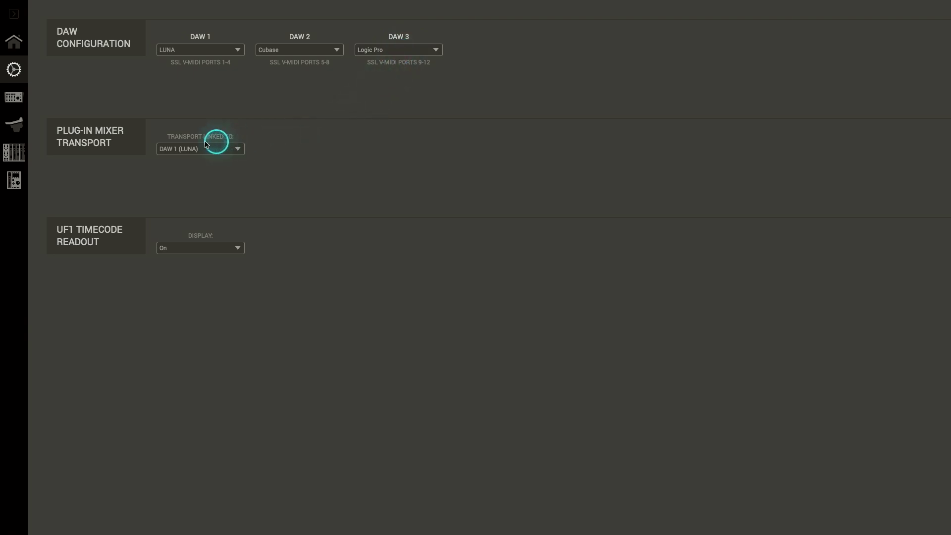
Step: On the UF1 page, keep Layer 1's DAW set to DAW 1 (LUNA)
left_click(23, 184)
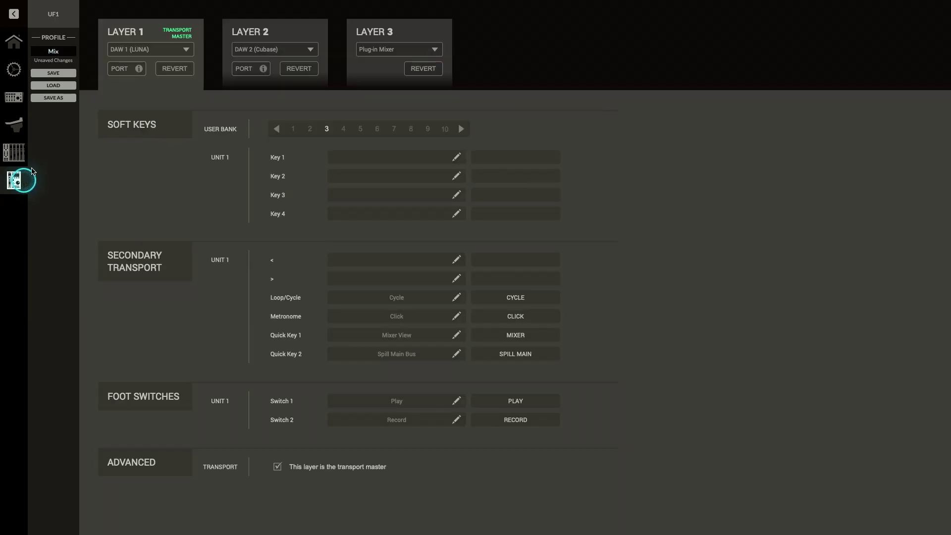
left_click(143, 56)
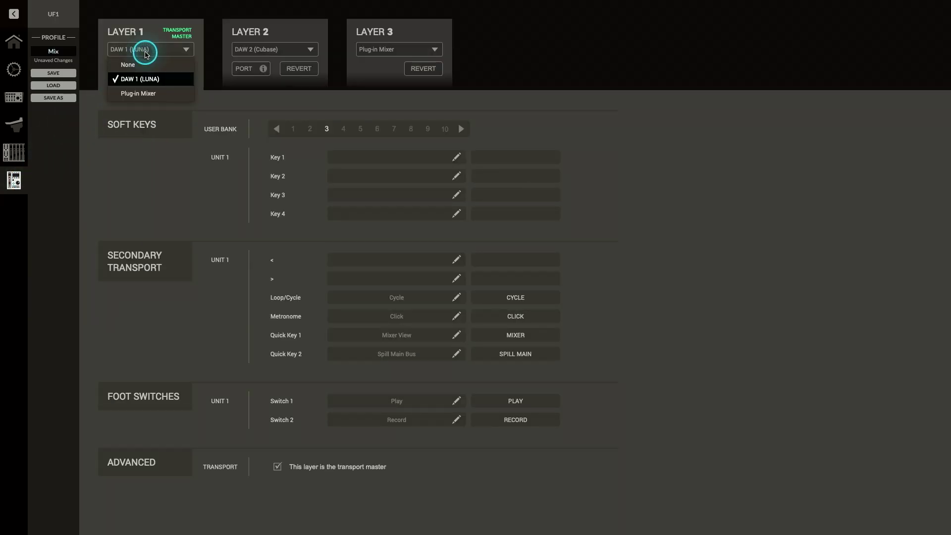
left_click(150, 79)
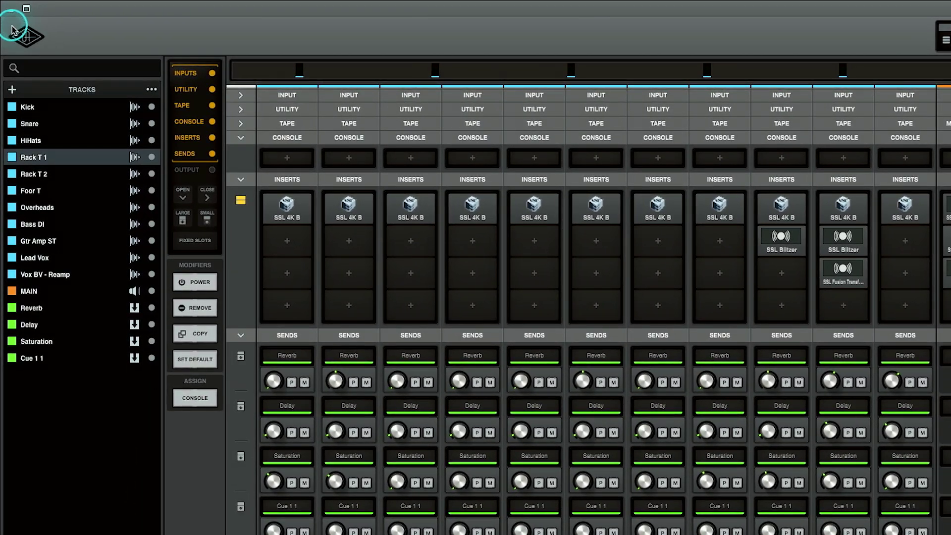
Step: Go from LUNA's home view to the Controllers page in Settings
left_click(24, 33)
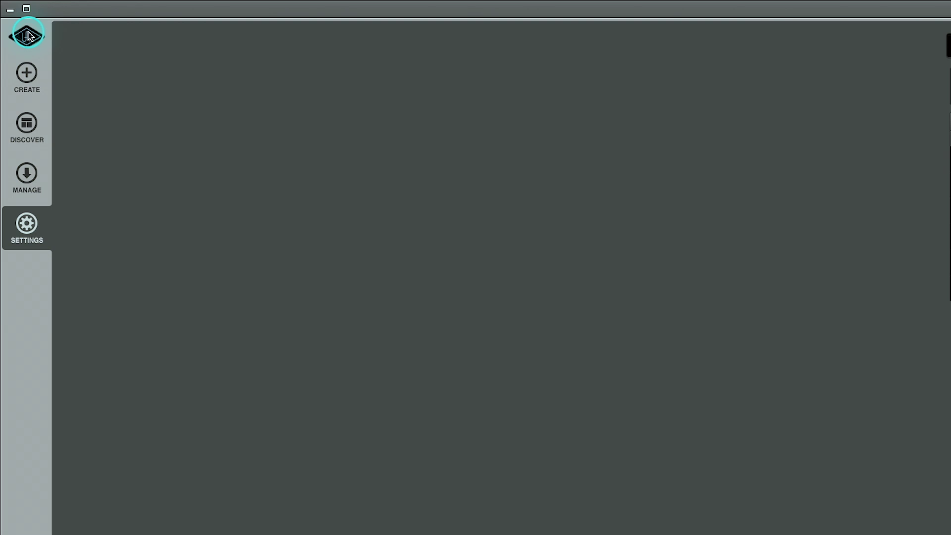
left_click(32, 229)
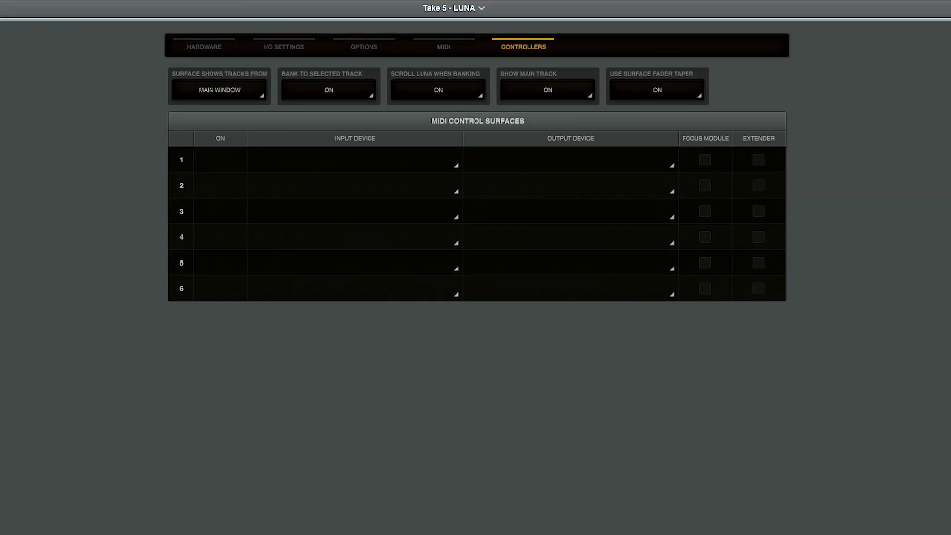
Step: Give surface 1 SSL V-MIDI Port 1 Source (2) in and Port 1 Destination (2) out, and switch it on
left_click(306, 163)
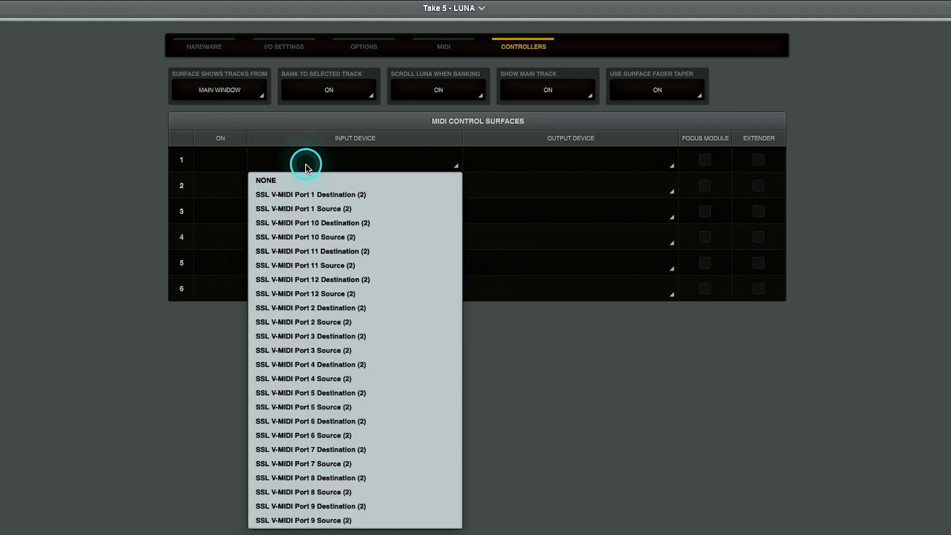
left_click(359, 208)
left_click(520, 160)
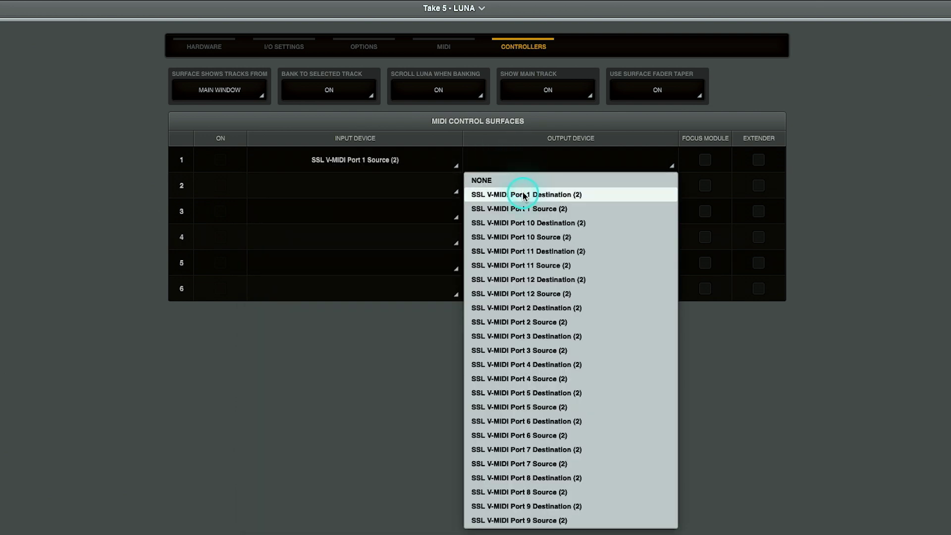
left_click(556, 195)
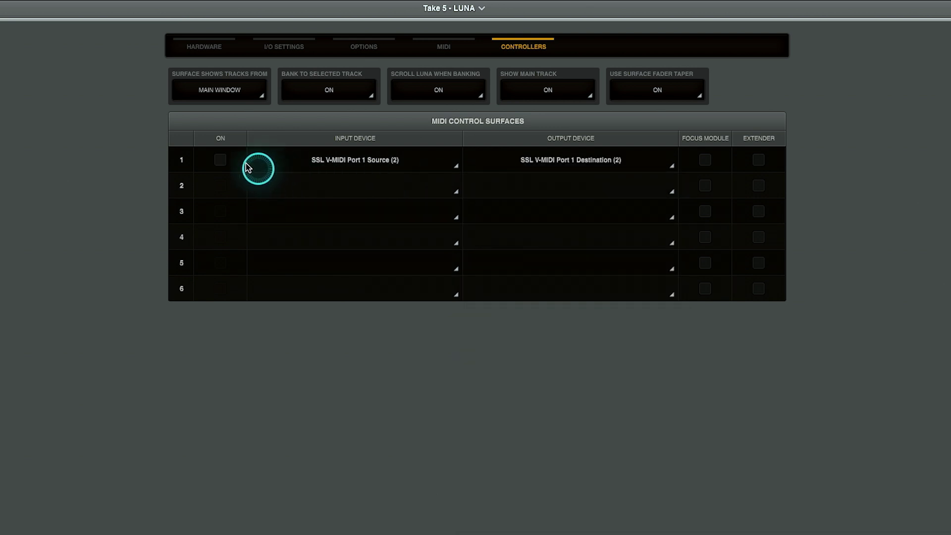
left_click(224, 159)
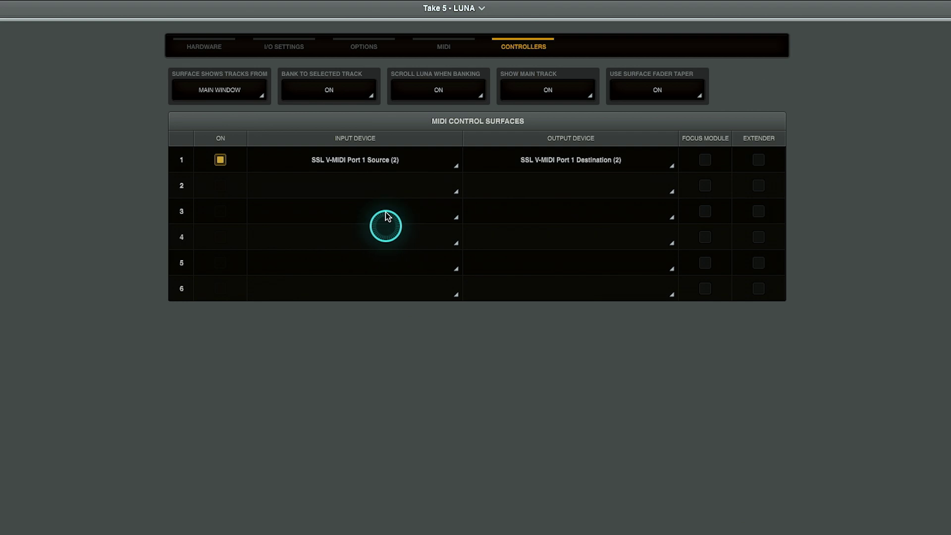
left_click(385, 164)
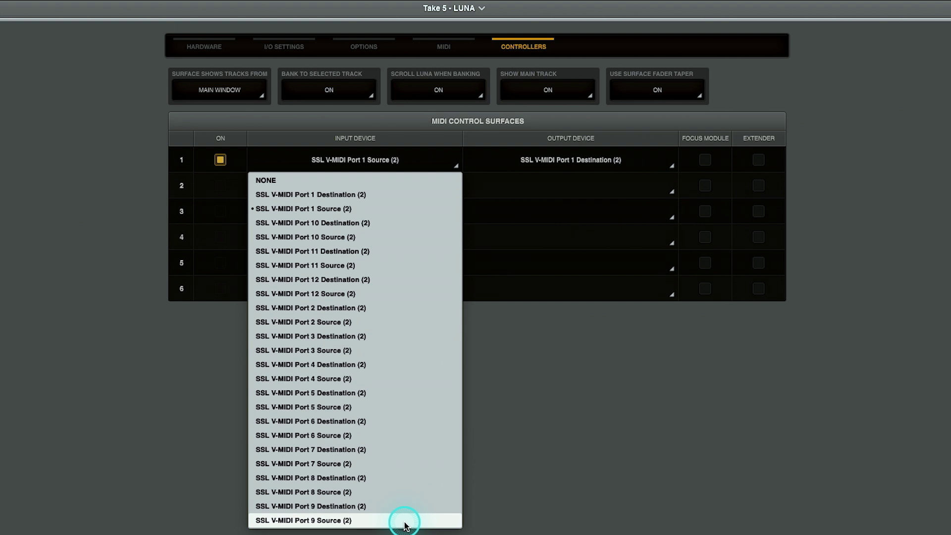
Step: Dismiss the Input Device list without changing the selection
left_click(559, 493)
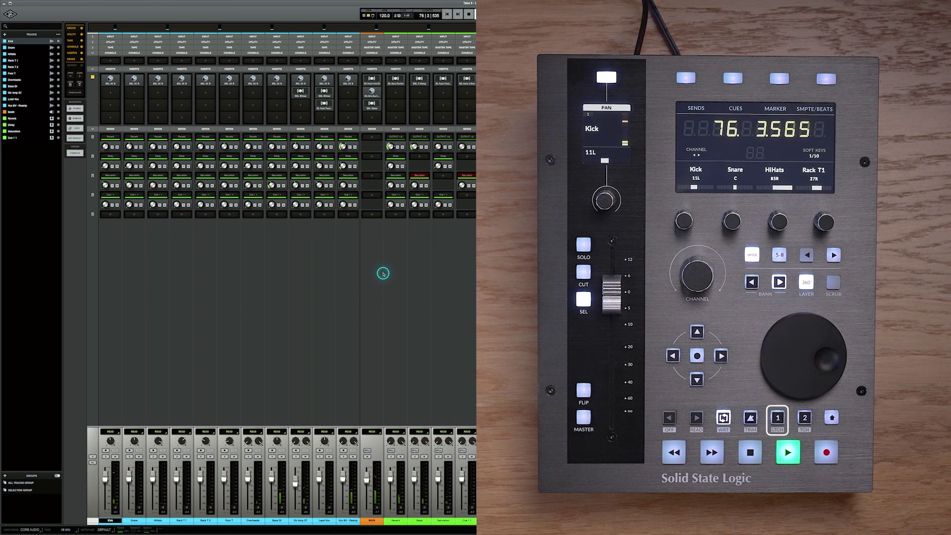
key("super+equal")
key("super+equal")
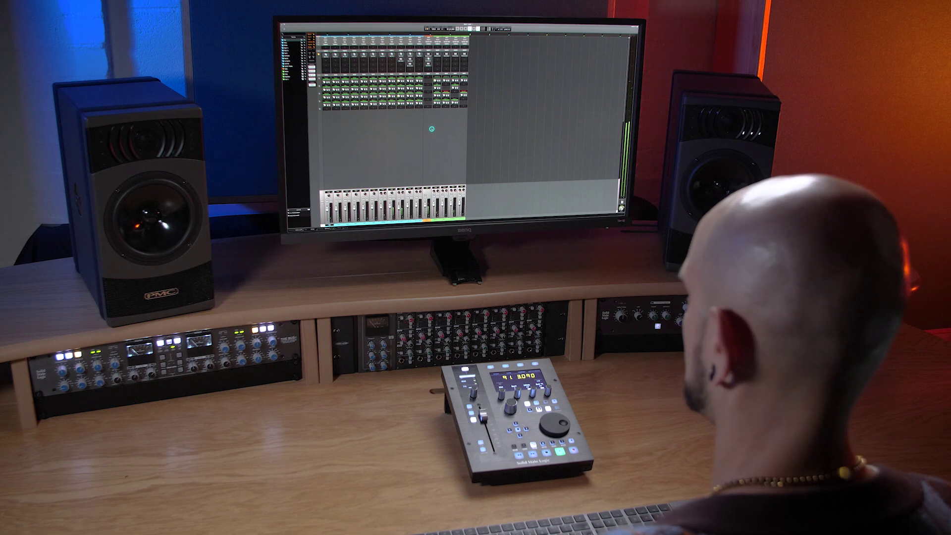
Step: Map the secondary transport < key to the DAW command Solo (Clear), labelled SOLO CLEAR
key("super+Tab")
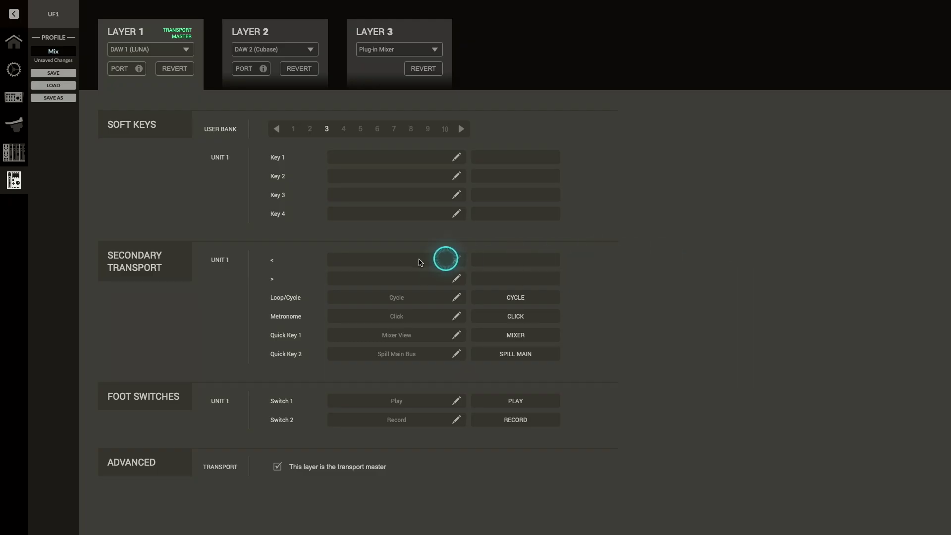
left_click(395, 262)
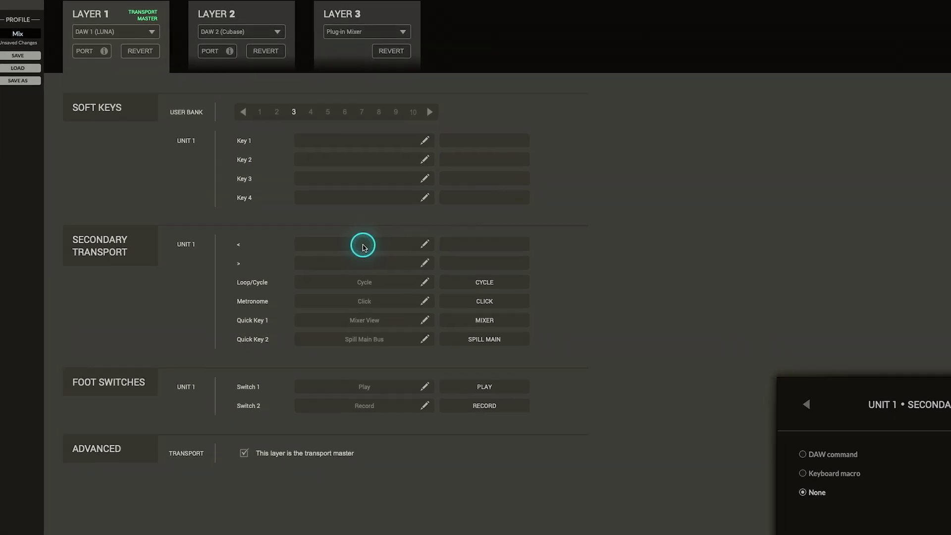
left_click(446, 277)
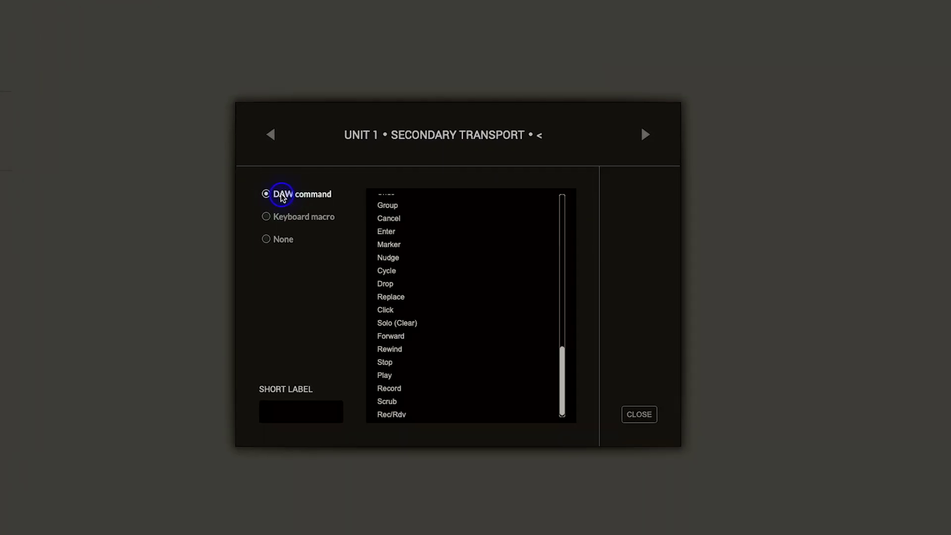
left_click(411, 326)
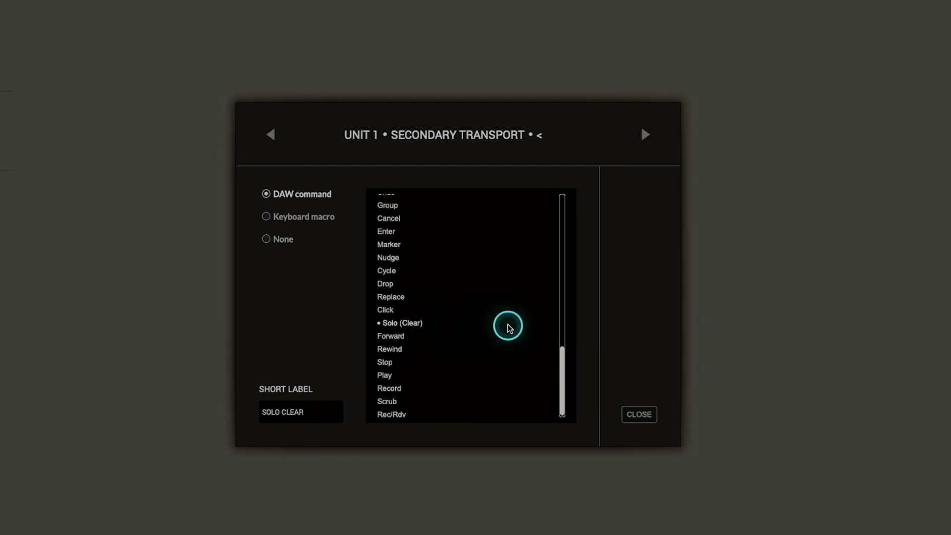
left_click(639, 414)
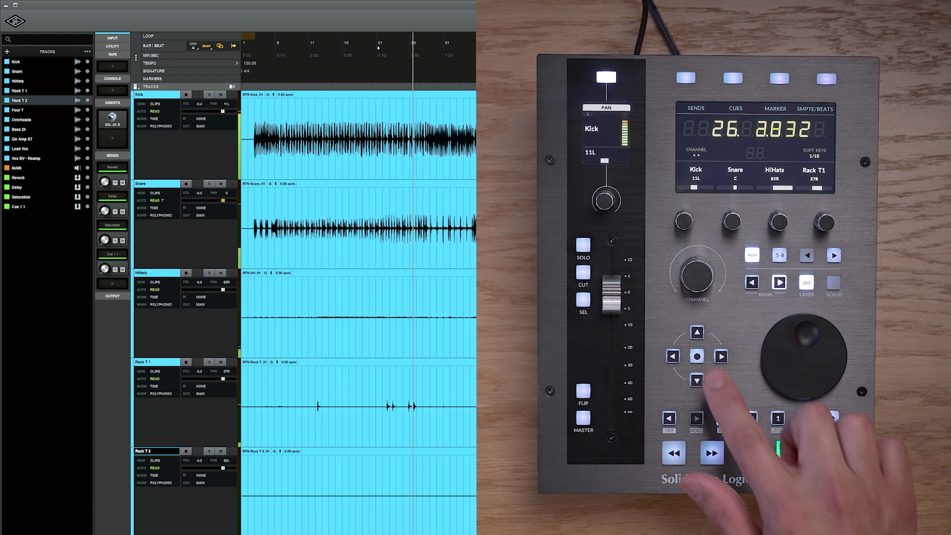
Step: Zoom the timeline in and back out, then shrink and restore track heights
key("Right")
key("Left")
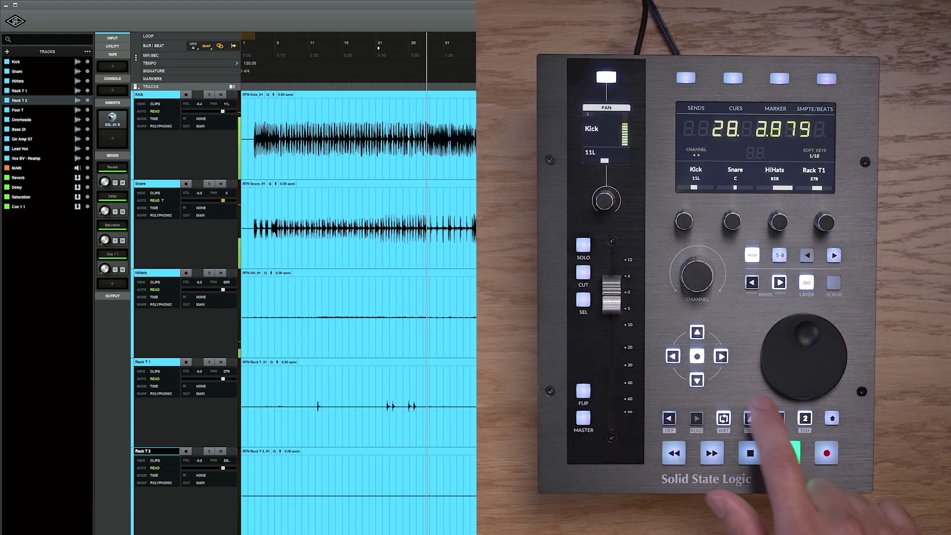
key("Down")
key("Down")
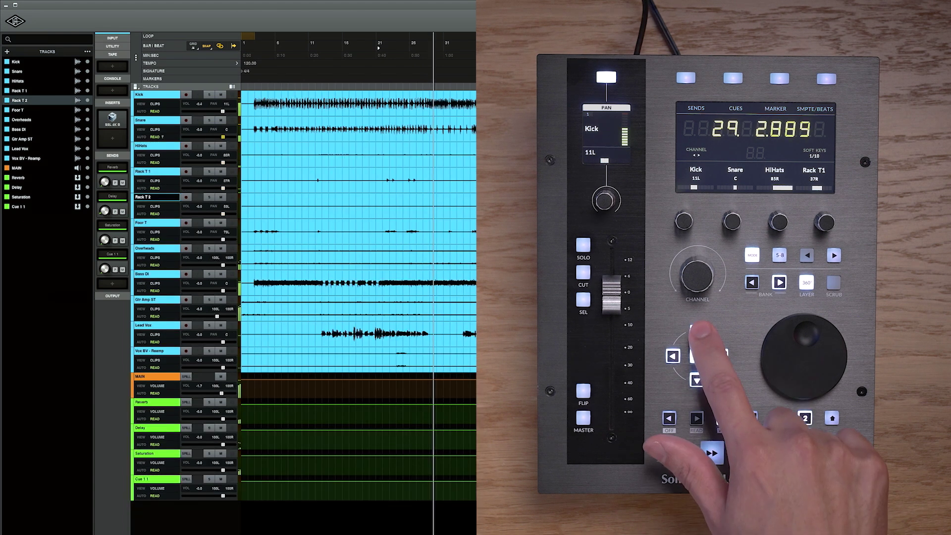
key("Up")
key("Up")
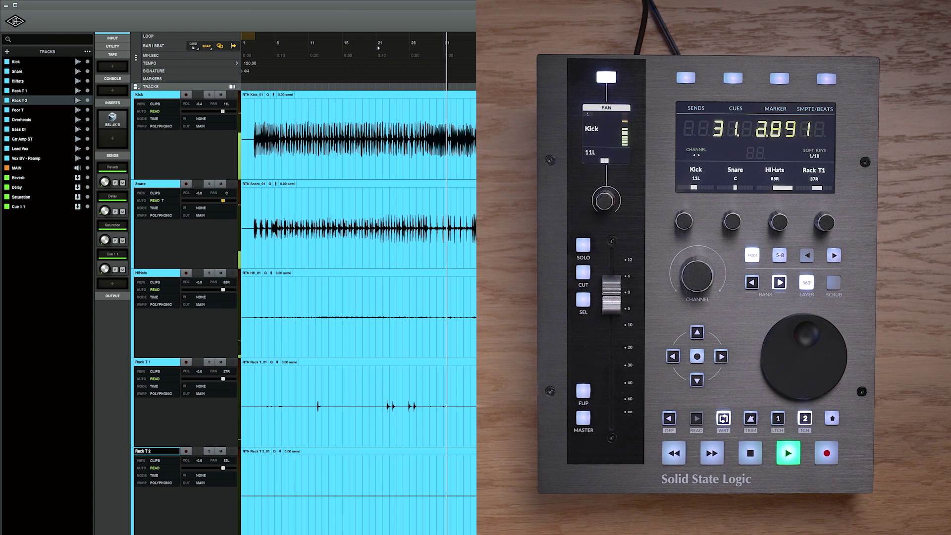
Step: Move the track selection down to Overheads and back to Rack T 2, then stop playback
key("Down")
key("Down")
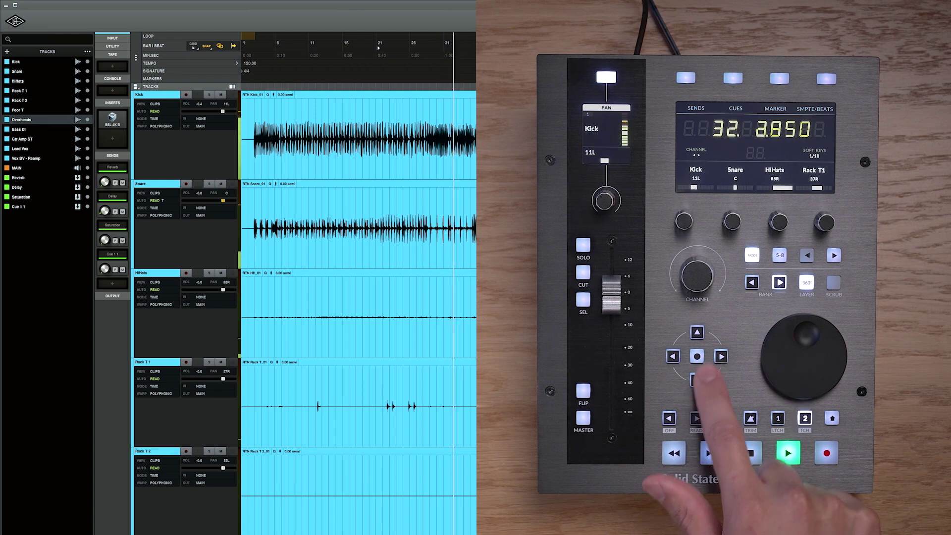
key("Up")
key("Up")
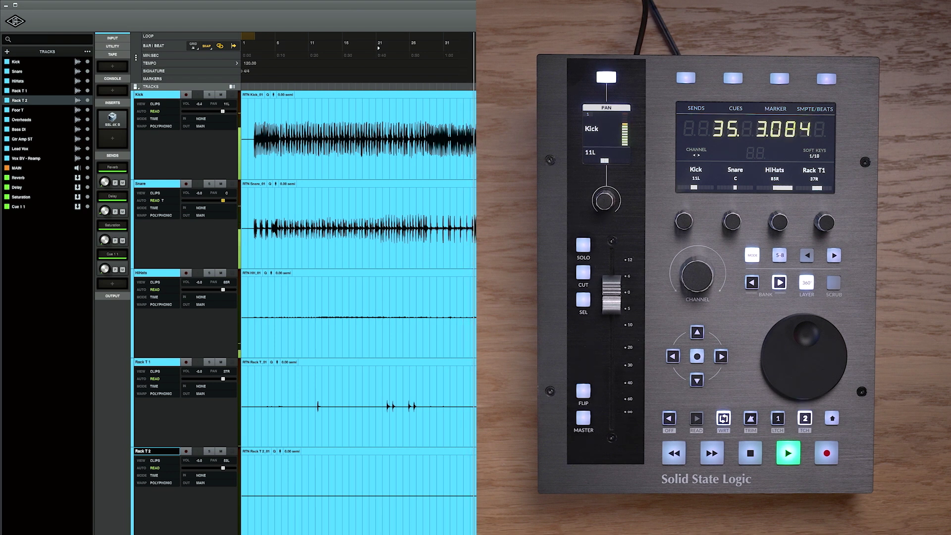
key("space")
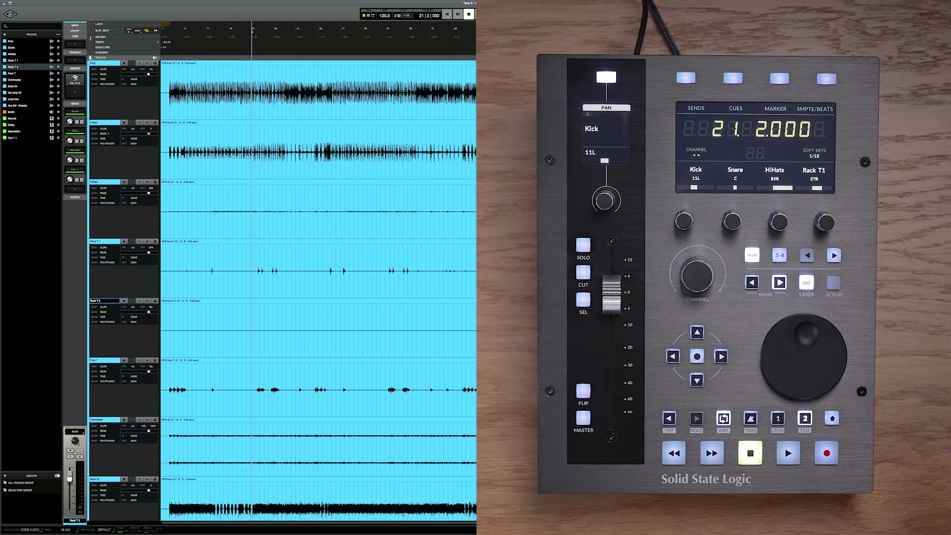
Step: Jog the playhead forward to bar 61, back to bar 36, and start playback
scroll(317, 287, "right", 10)
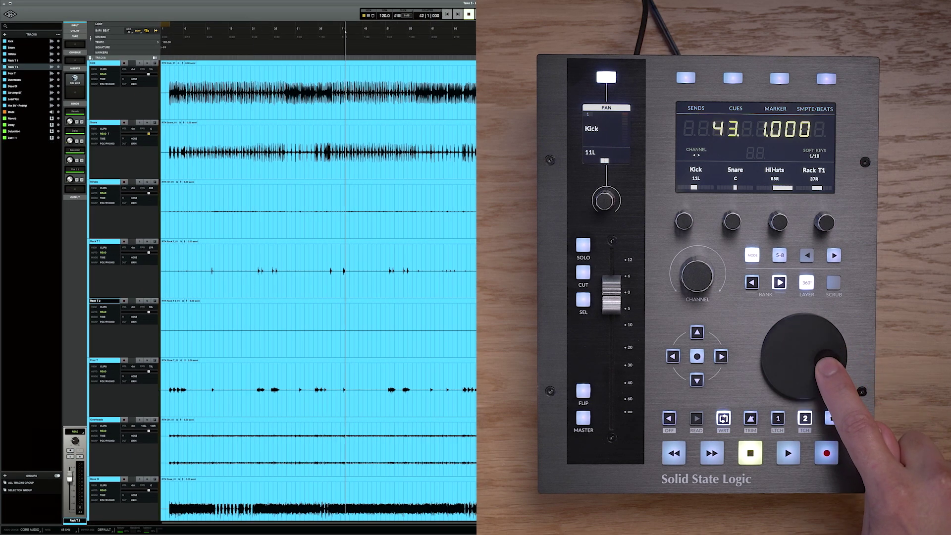
scroll(317, 287, "right", 8)
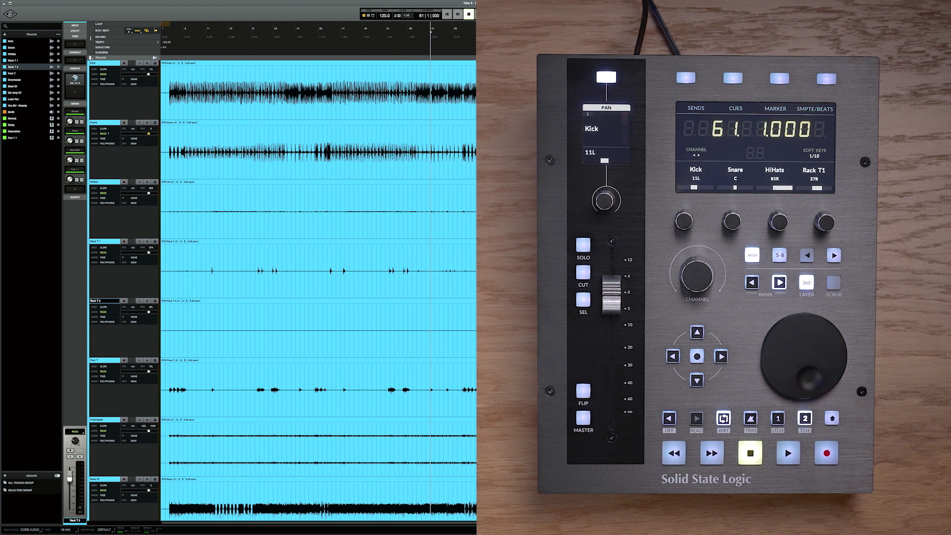
scroll(317, 288, "left", 10)
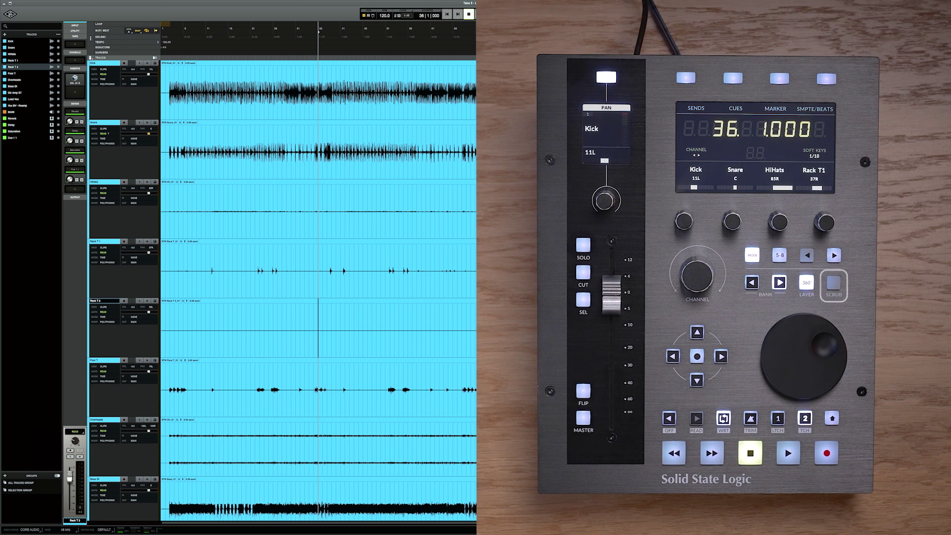
key("space")
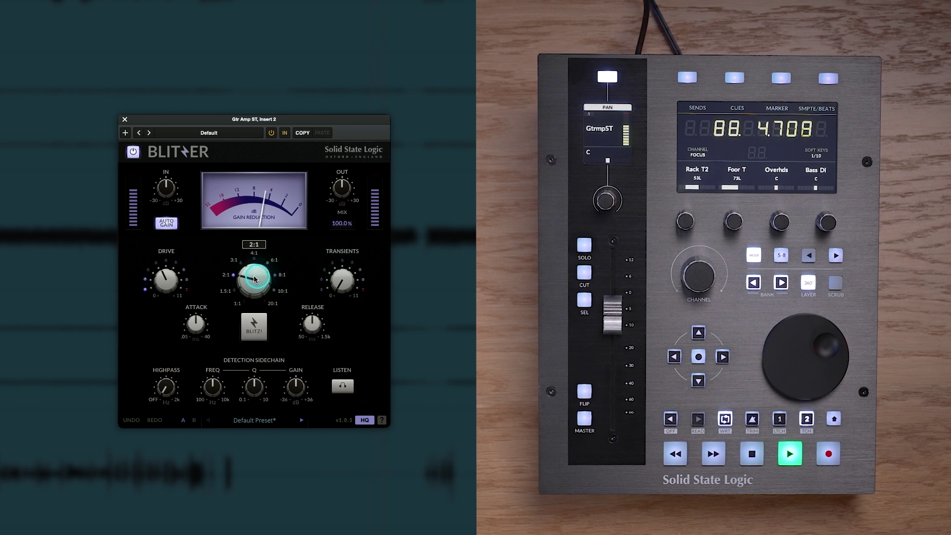
Step: Select the Blitzer Drive knob so the encoder can set it to about 4.6
left_click(167, 284)
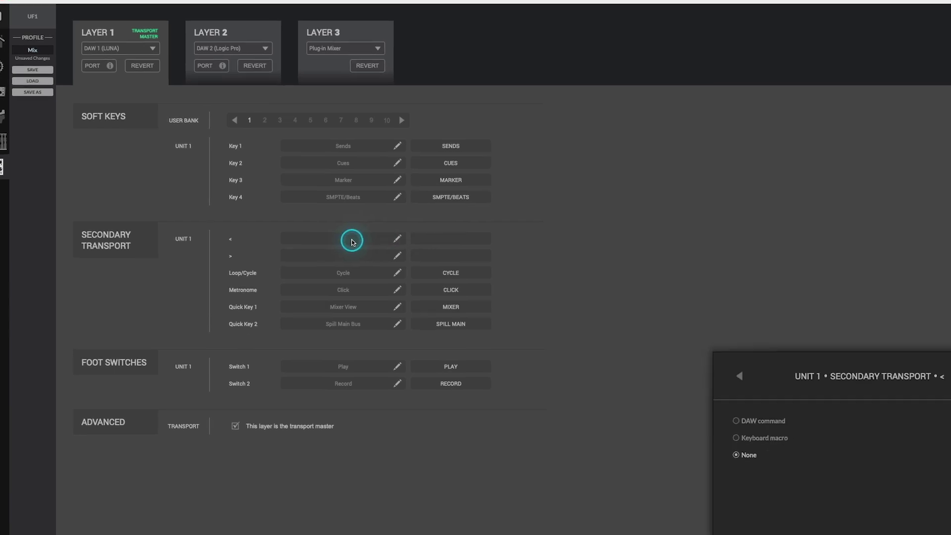
Step: Assign the DAW command Rec/Rdy (REC ARM) to the < key, then switch to user bank 3
left_click(742, 418)
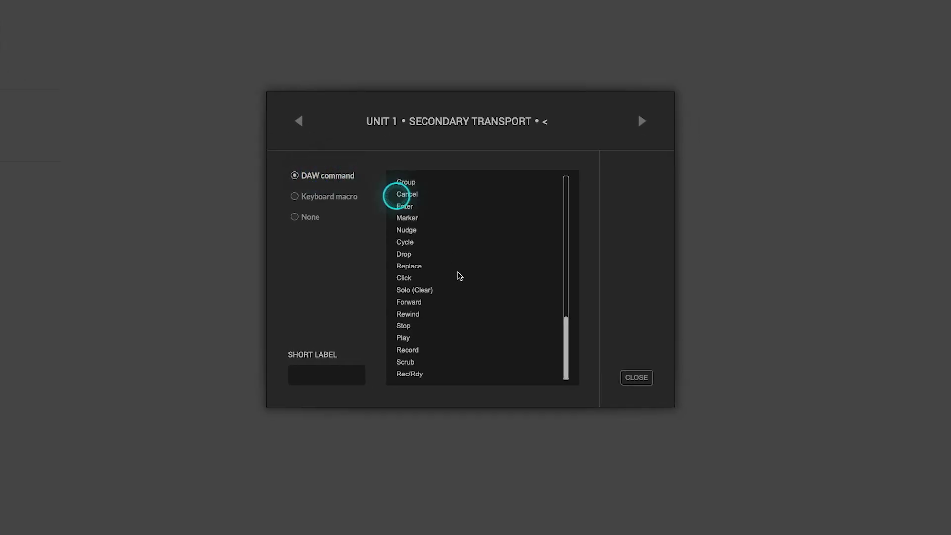
left_click(424, 375)
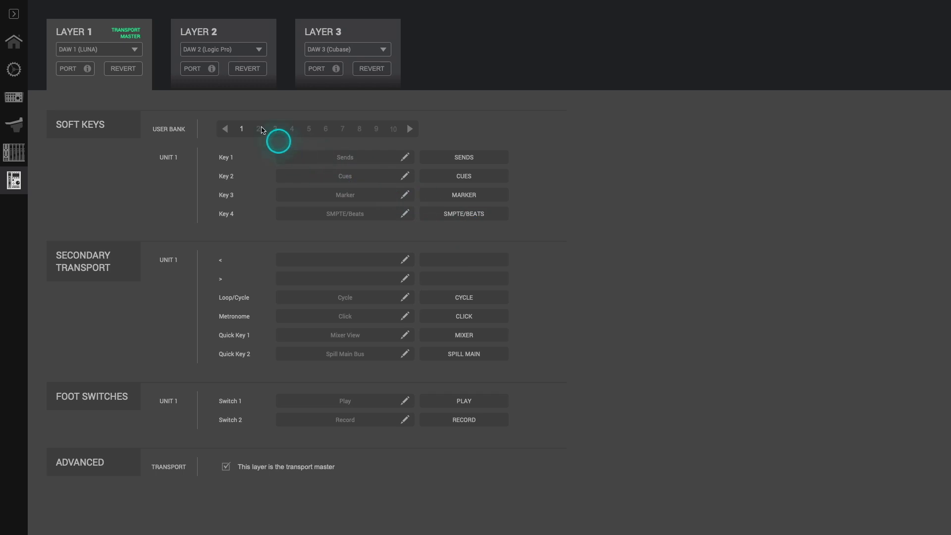
left_click(276, 131)
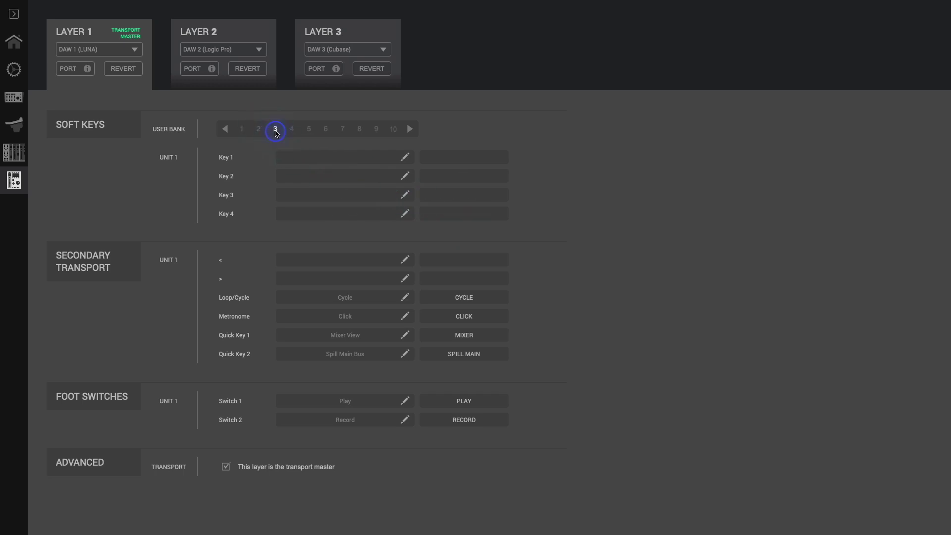
Step: Make soft key 1 a keyboard macro of numpad Enter, CHORUS, numpad Enter, labelled CHORUS
left_click(344, 159)
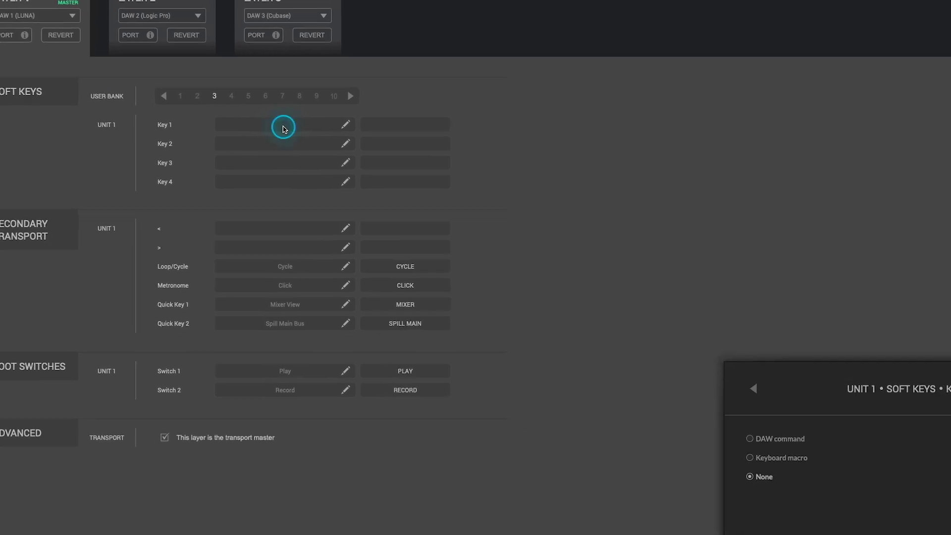
left_click(322, 217)
left_click(400, 225)
left_click(446, 217)
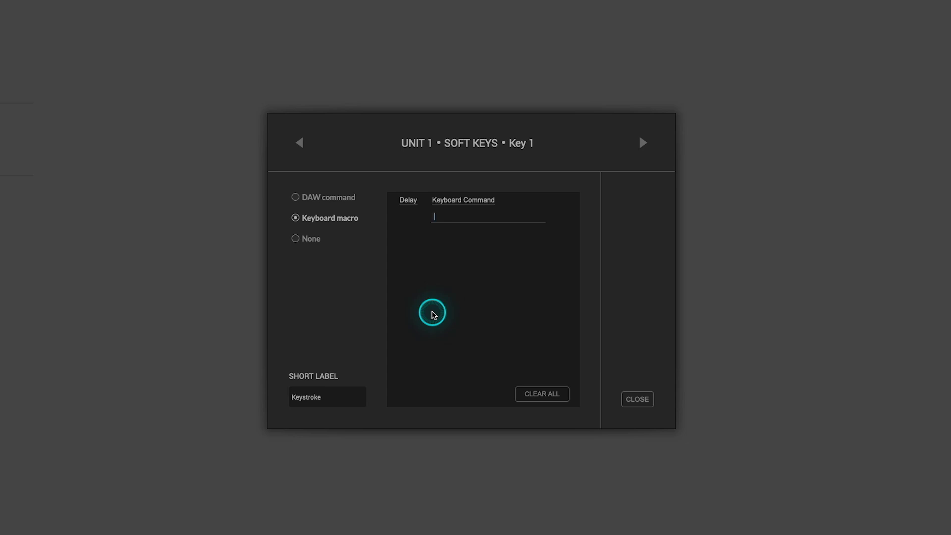
key("KP_Enter")
type("chorus")
key("KP_Enter")
double_click(320, 397)
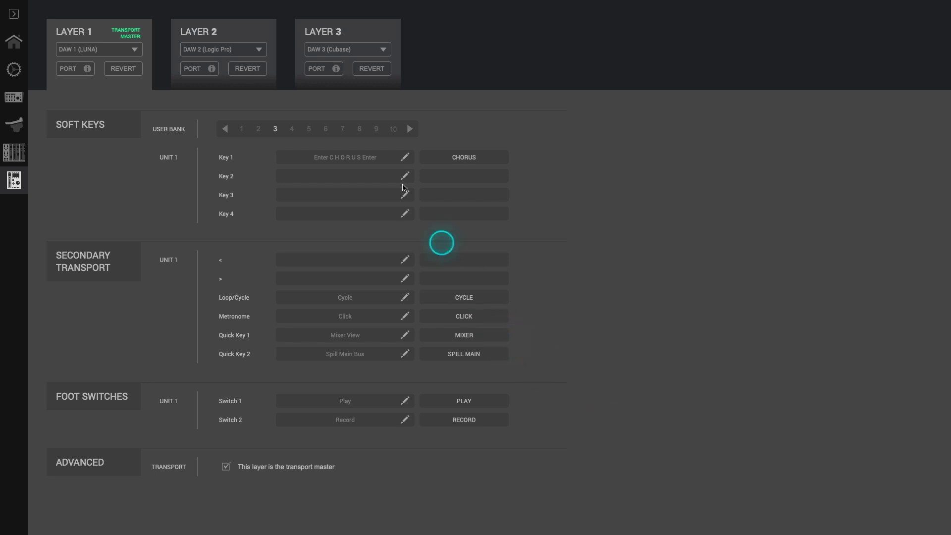
Step: Open soft key 1's CHORUS keyboard macro and select its first Delay field
left_click(374, 160)
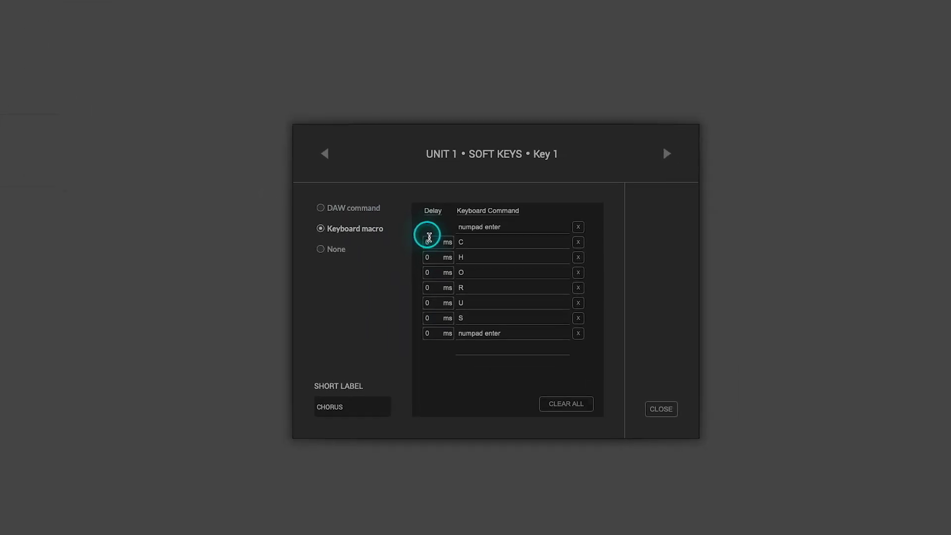
left_click(428, 241)
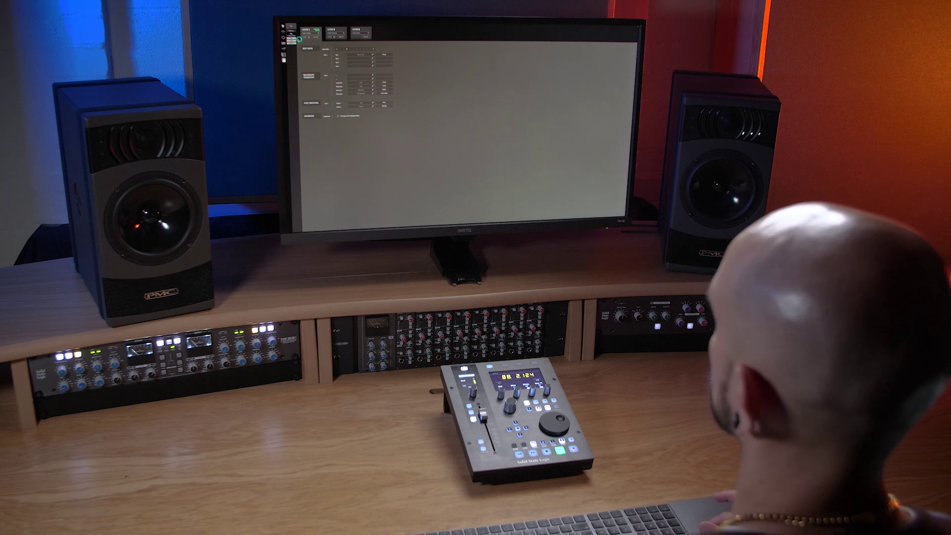
Step: Load the Tracking.xml settings profile, then start reverting Layer 1 to its default configuration
left_click(46, 65)
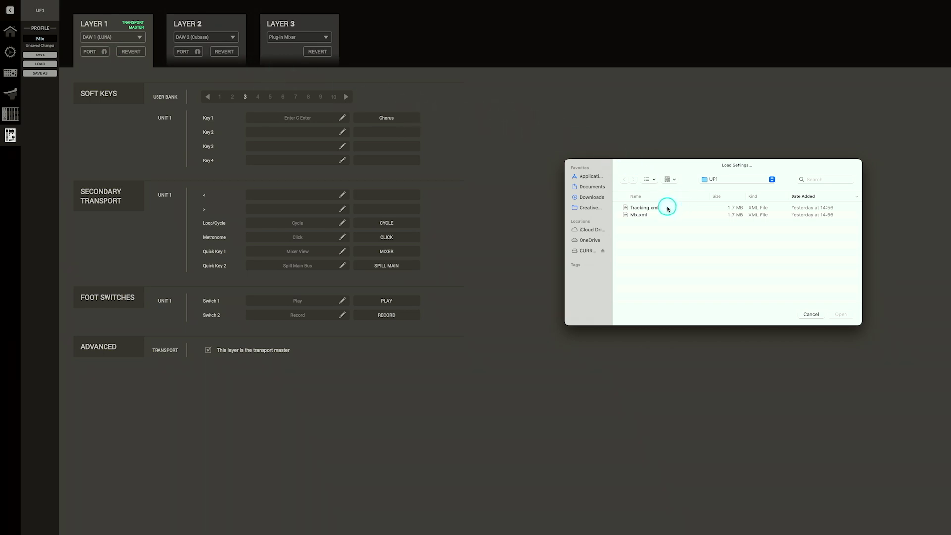
left_click(639, 216)
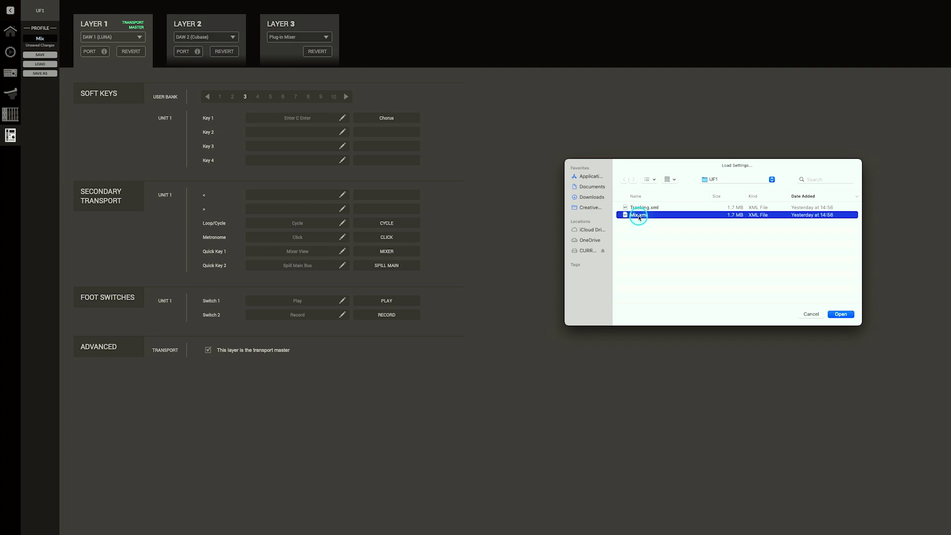
left_click(641, 208)
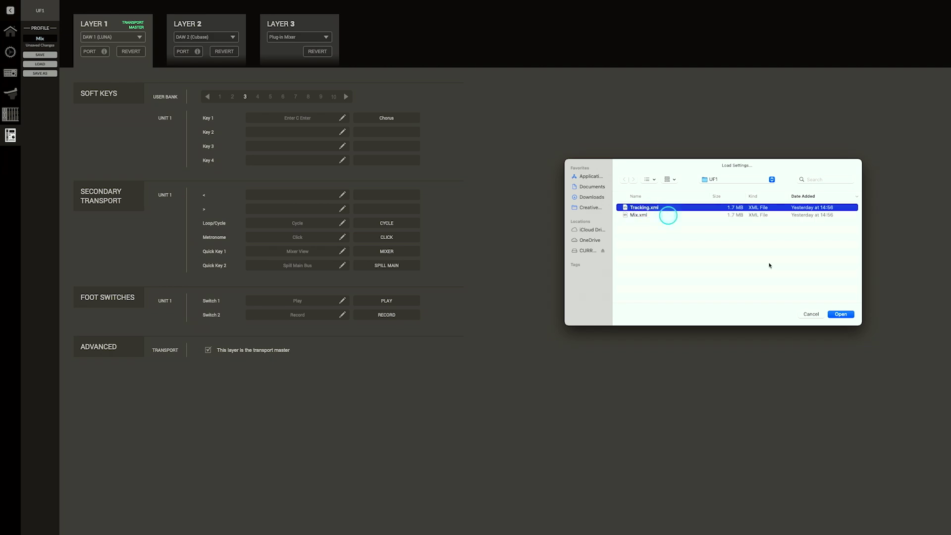
left_click(842, 315)
left_click(140, 51)
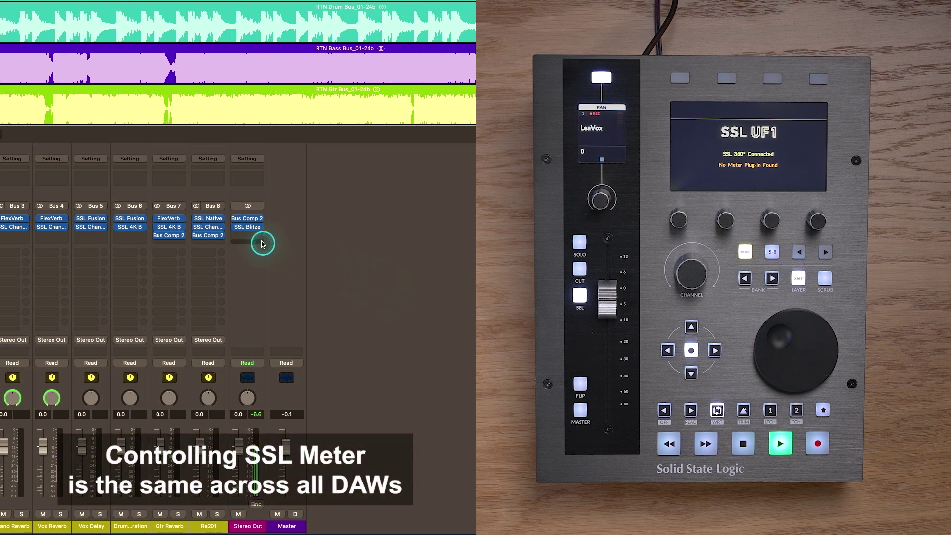
Step: Insert a stereo SSL Meter into an empty insert slot on the Stereo Out strip
left_click(261, 242)
mouse_move(297, 267)
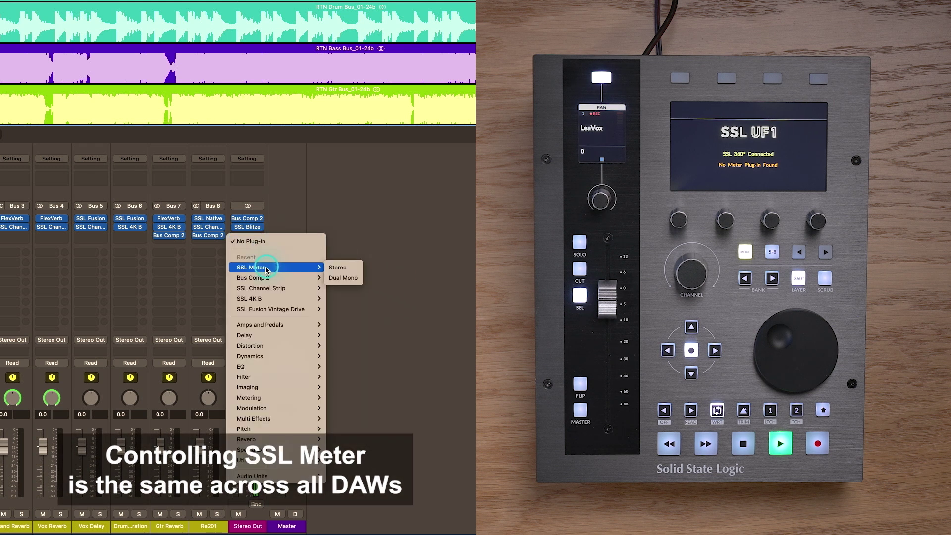
left_click(349, 269)
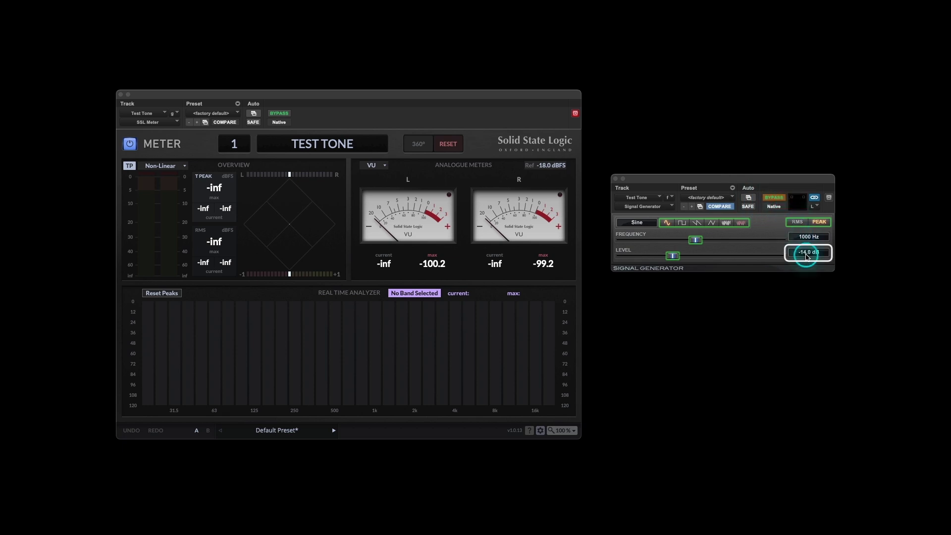
Step: Switch off BYPASS on the Signal Generator so the test tone reaches SSL Meter
left_click(770, 198)
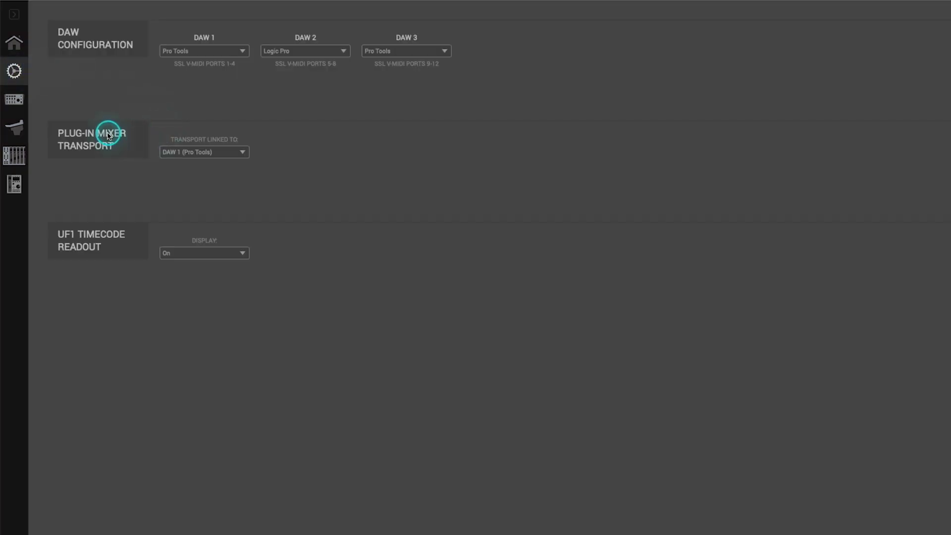
Step: Keep the Plug-in Mixer transport linked to DAW 1 (Pro Tools) in the Transport Linked To list
left_click(193, 153)
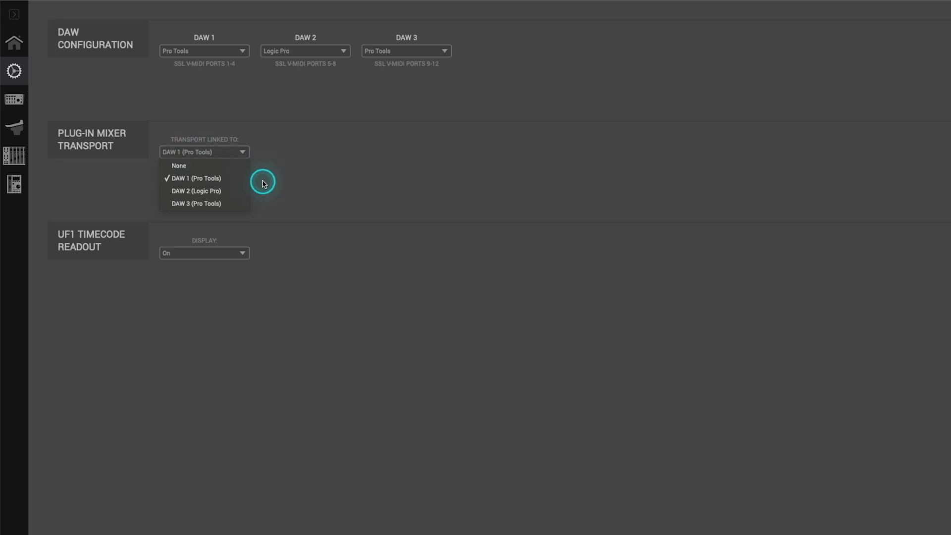
left_click(235, 178)
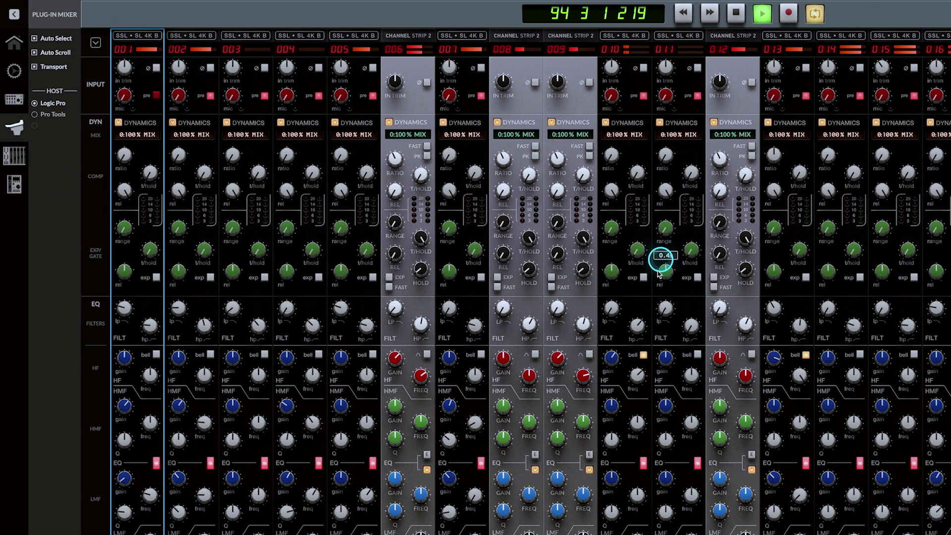
Step: Hide and restore the fader section, then reveal the METERS row above the input section
mouse_move(654, 273)
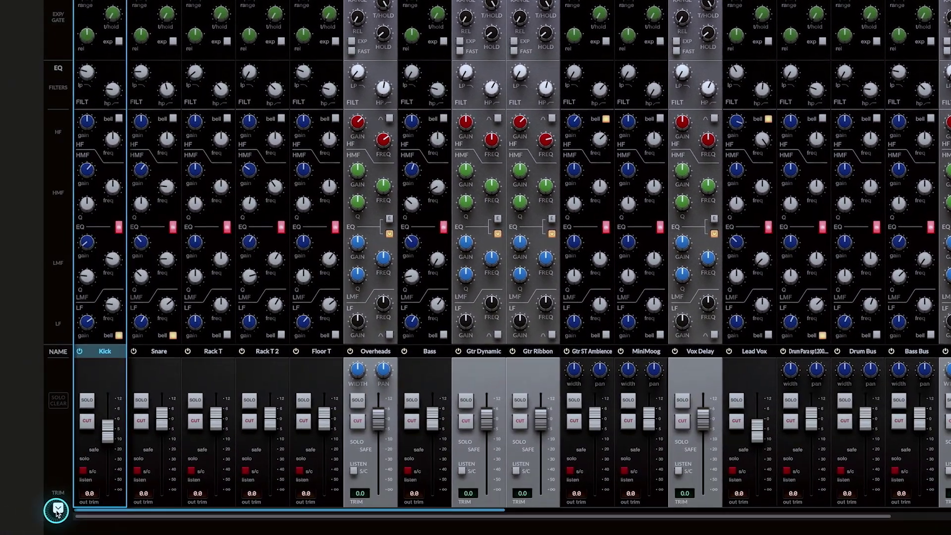
left_click(56, 511)
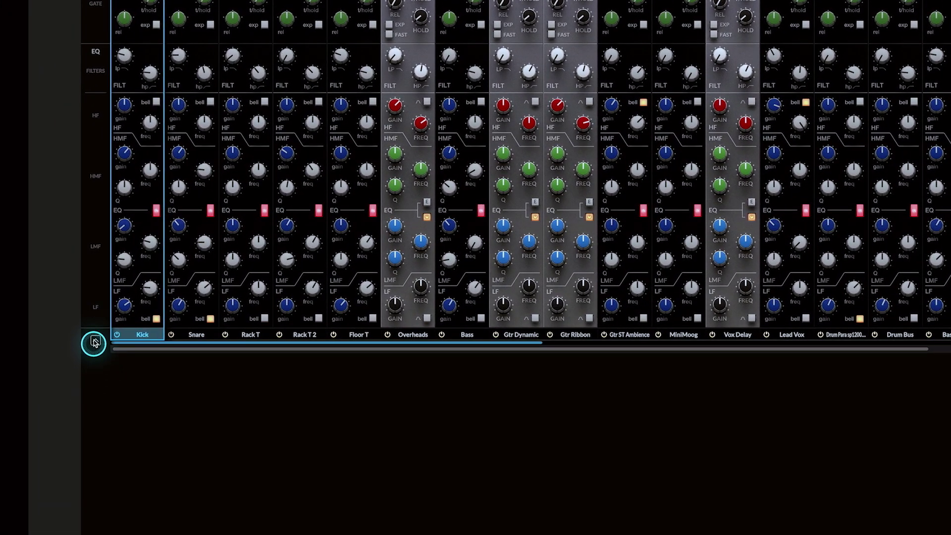
left_click(56, 358)
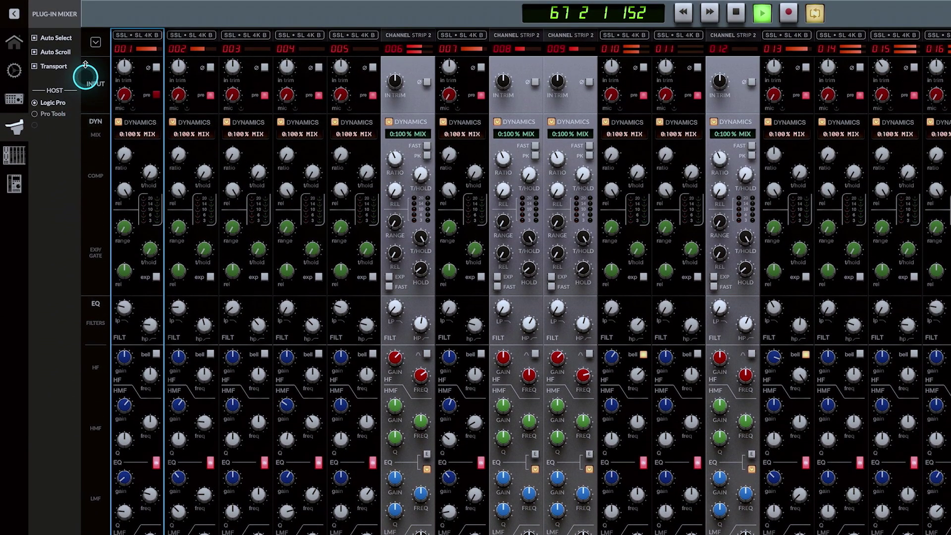
left_click(95, 42)
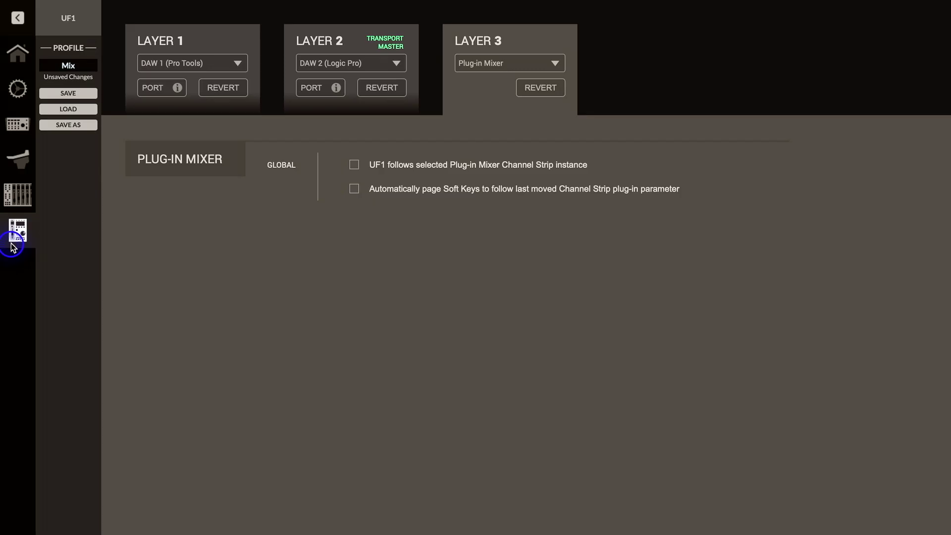
Step: On the UF1 page, tick the Layer 3 option to follow the selected channel strip
left_click(12, 247)
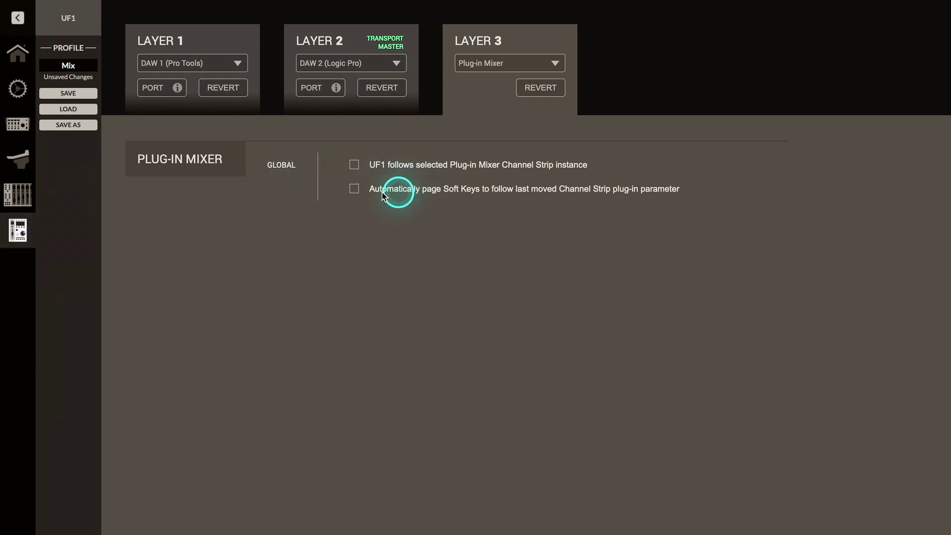
left_click(354, 169)
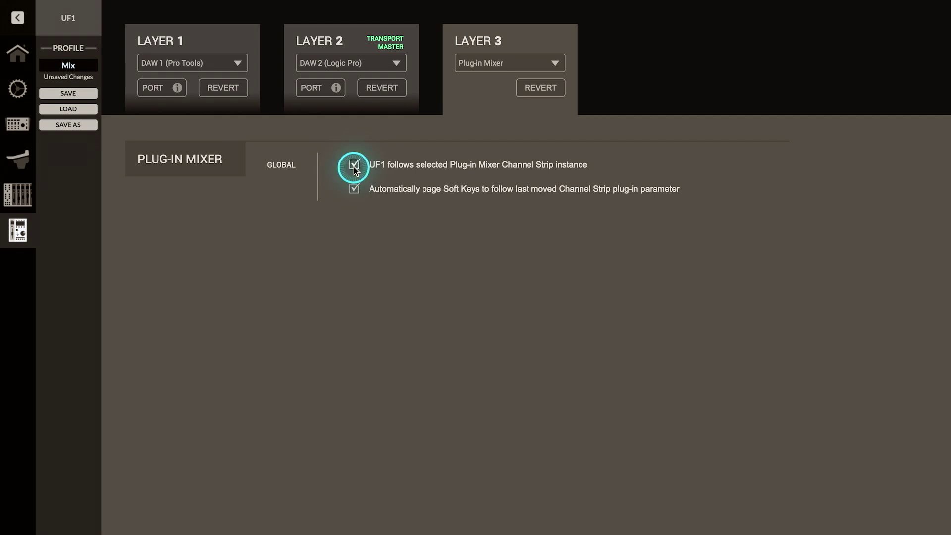